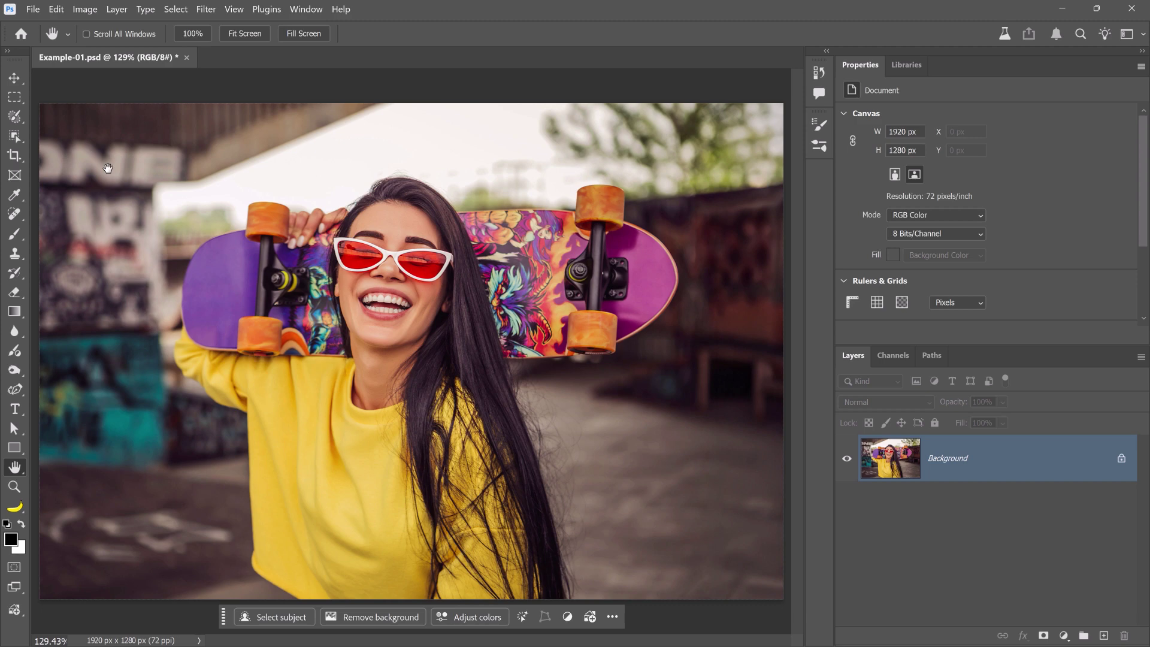
Step: Switch to the Selection Brush Tool and set its size to 136 px with 0% hardness
{"action": "key", "text": "w"}
{"action": "right_click", "coordinate": [14, 116]}
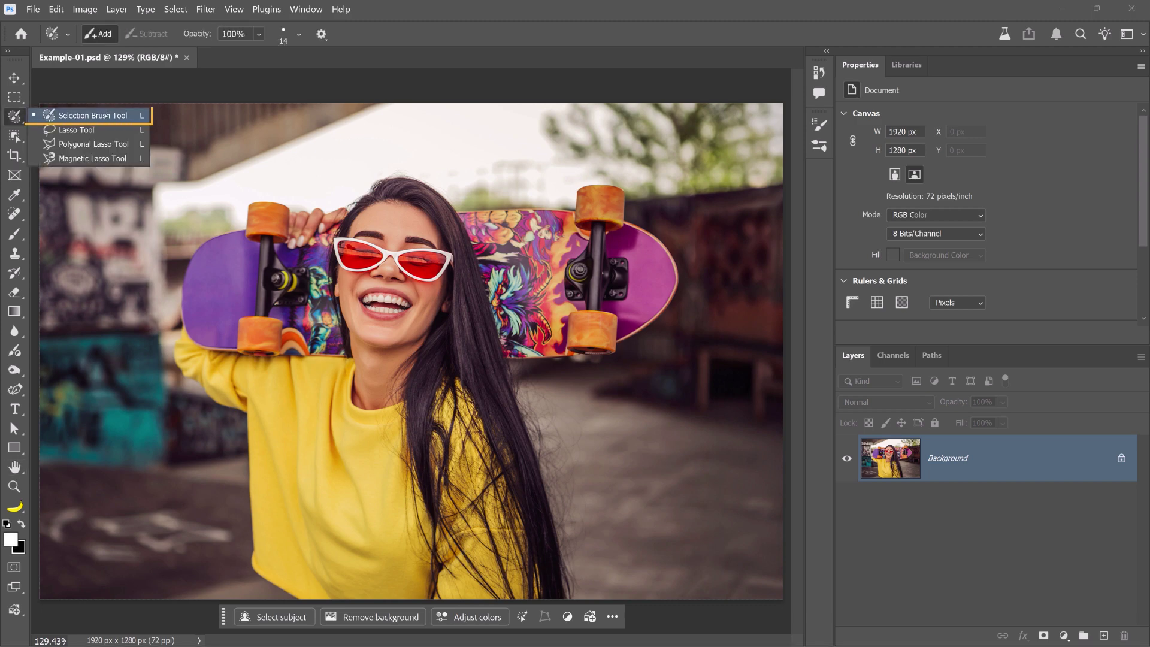
{"action": "left_click", "coordinate": [135, 117]}
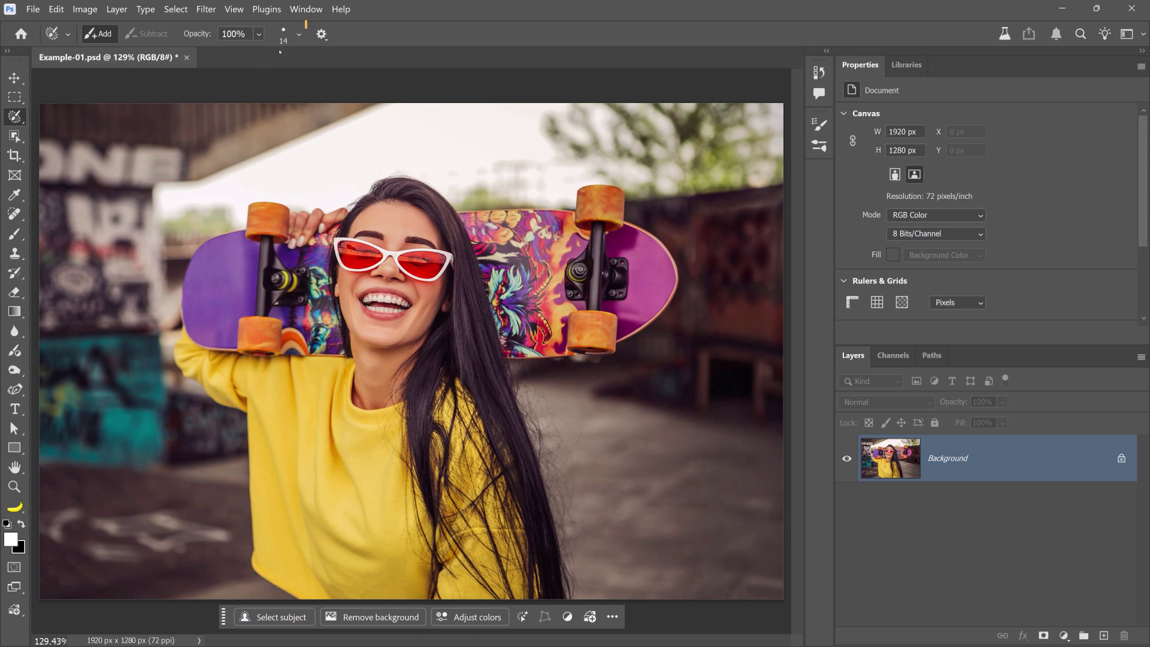
{"action": "left_click", "coordinate": [299, 35]}
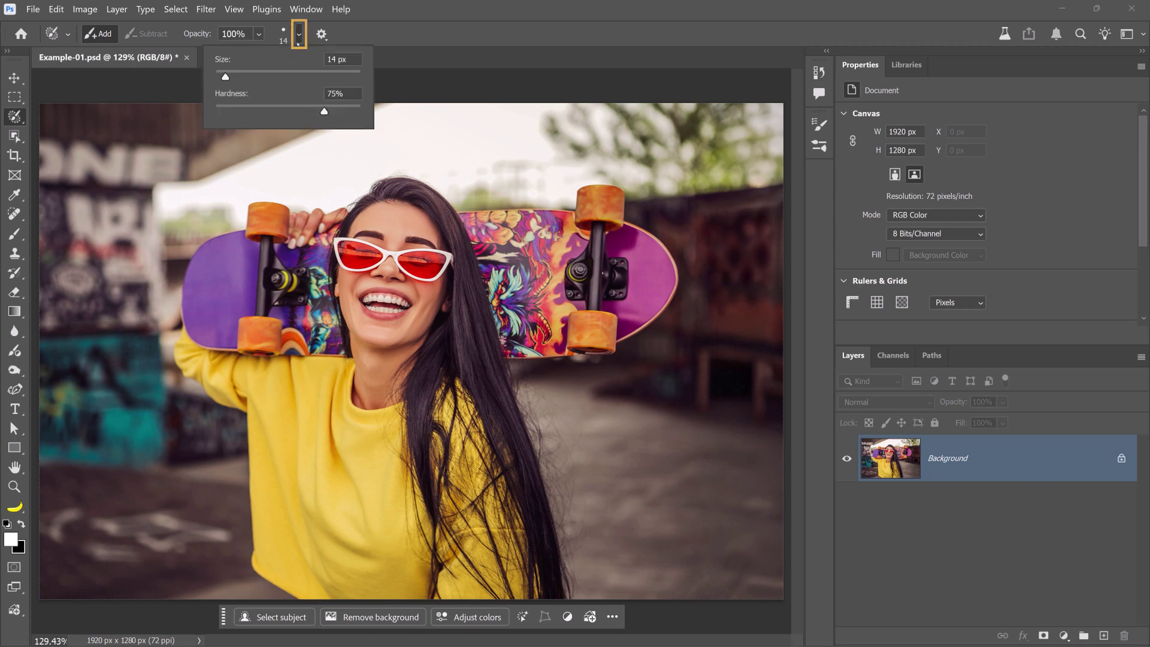
{"action": "left_click", "coordinate": [300, 76]}
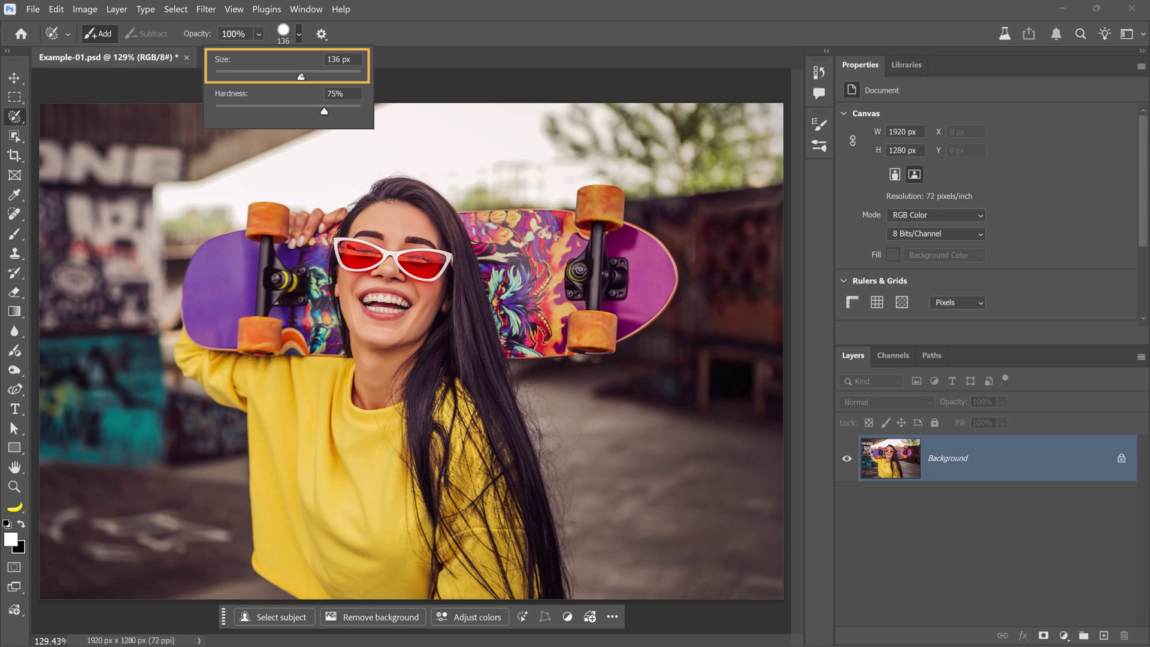
{"action": "left_click_drag", "start_coordinate": [323, 111], "coordinate": [211, 112]}
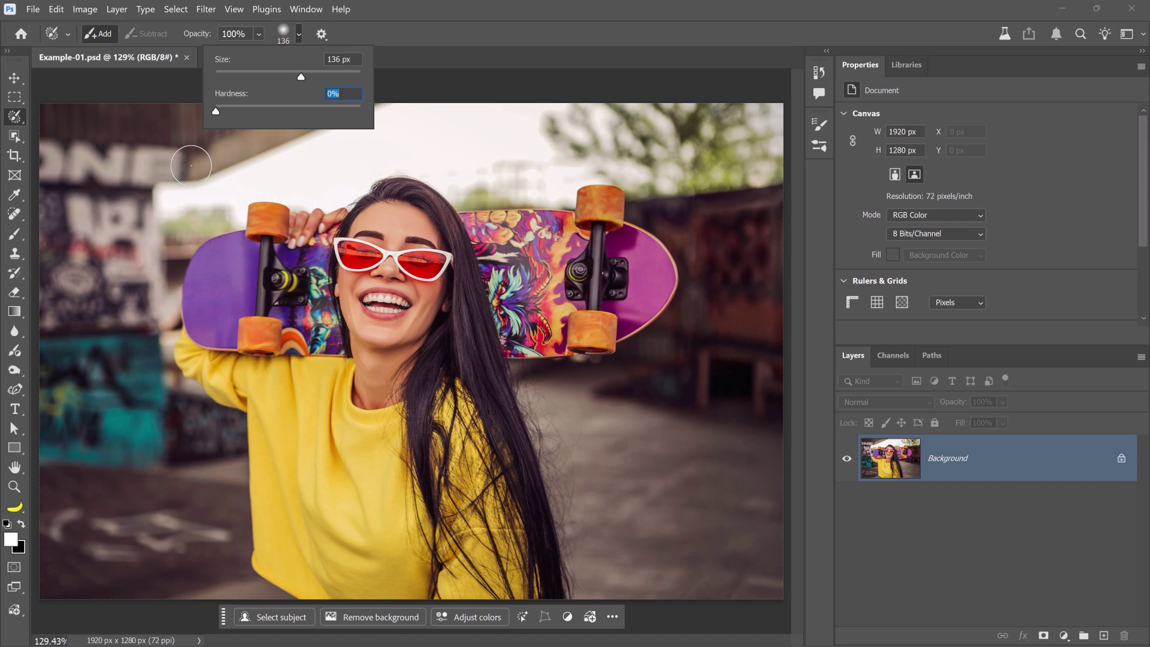
Step: Paint a soft selection over the skateboard and the area around it
{"action": "mouse_move", "coordinate": [392, 127]}
{"action": "left_mouse_down"}
{"action": "mouse_move", "coordinate": [218, 151]}
{"action": "mouse_move", "coordinate": [157, 177]}
{"action": "mouse_move", "coordinate": [116, 234]}
{"action": "mouse_move", "coordinate": [113, 305]}
{"action": "mouse_move", "coordinate": [169, 423]}
{"action": "mouse_move", "coordinate": [253, 452]}
{"action": "mouse_move", "coordinate": [542, 465]}
{"action": "mouse_move", "coordinate": [680, 414]}
{"action": "mouse_move", "coordinate": [718, 297]}
{"action": "mouse_move", "coordinate": [709, 212]}
{"action": "mouse_move", "coordinate": [689, 167]}
{"action": "mouse_move", "coordinate": [628, 144]}
{"action": "mouse_move", "coordinate": [388, 136]}
{"action": "left_mouse_up"}
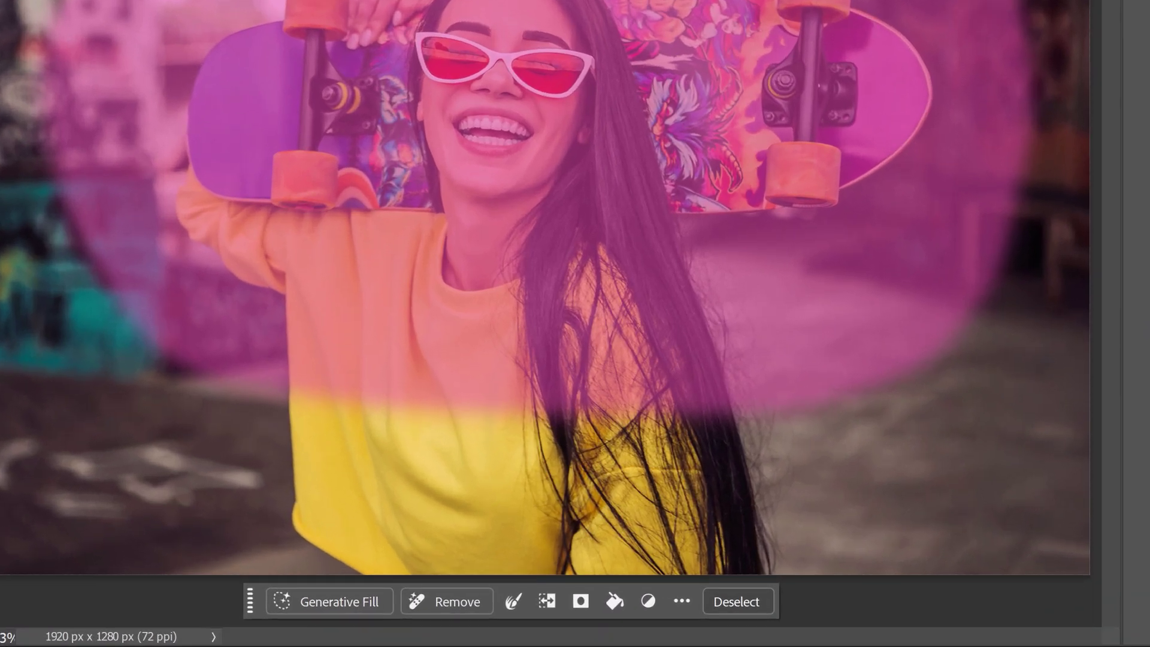
Step: Start a Generative Fill on the selection using the Gemini 2.5 (Nano Banana) model
{"action": "left_click", "coordinate": [333, 601]}
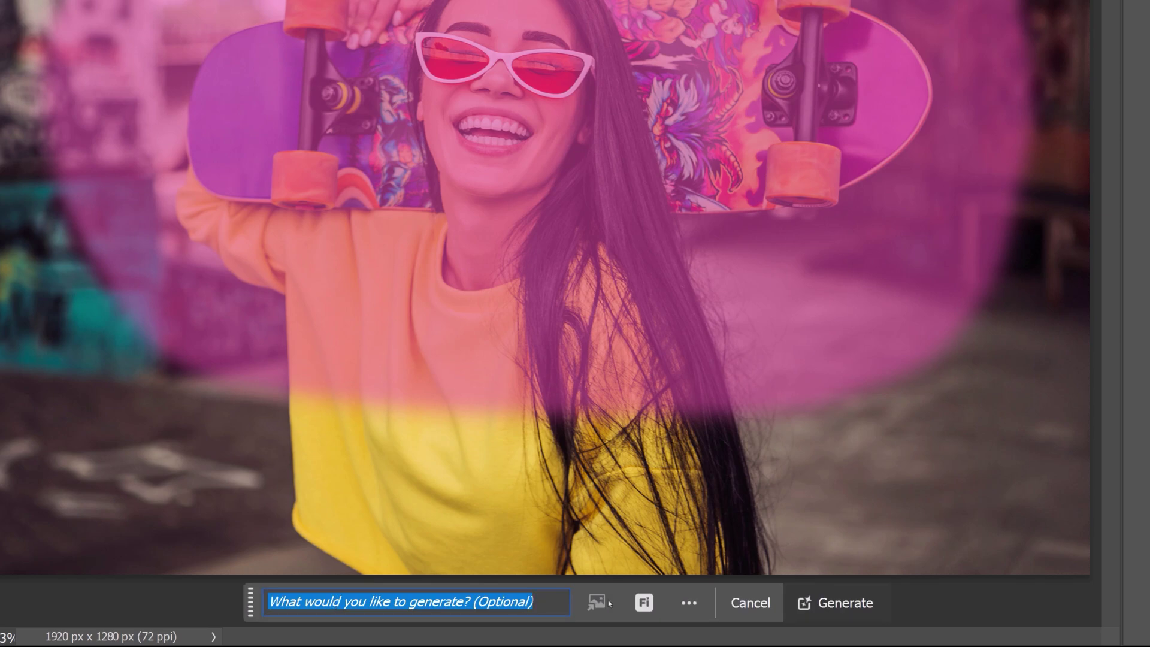
{"action": "left_click", "coordinate": [638, 604]}
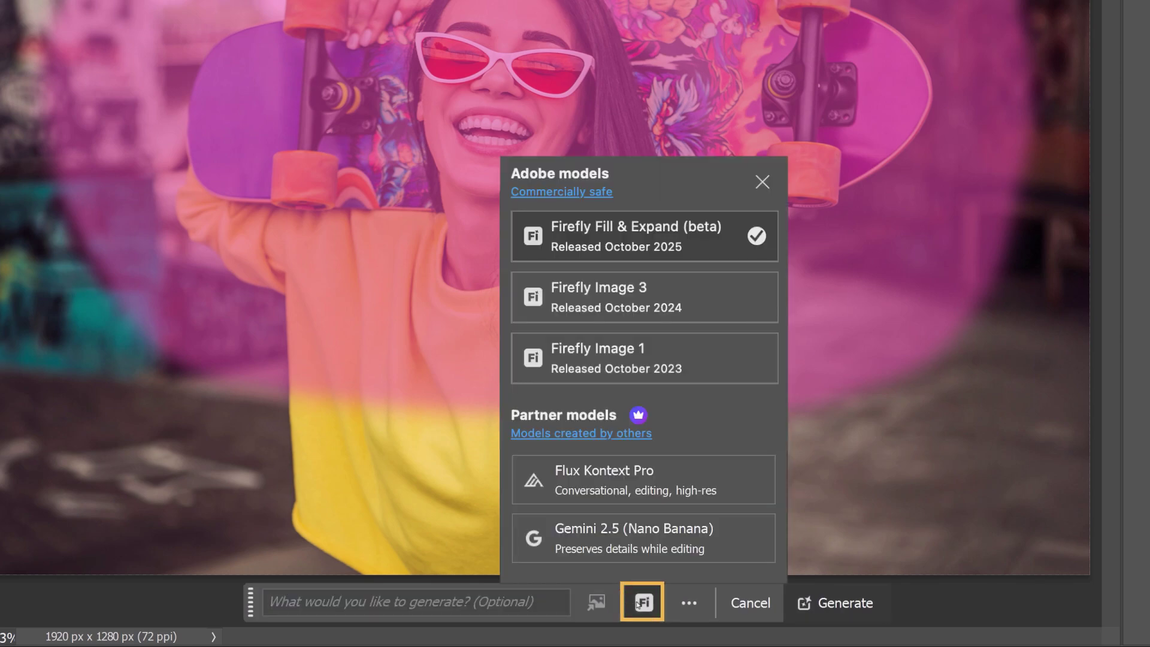
{"action": "left_click", "coordinate": [650, 485]}
{"action": "left_click", "coordinate": [646, 530]}
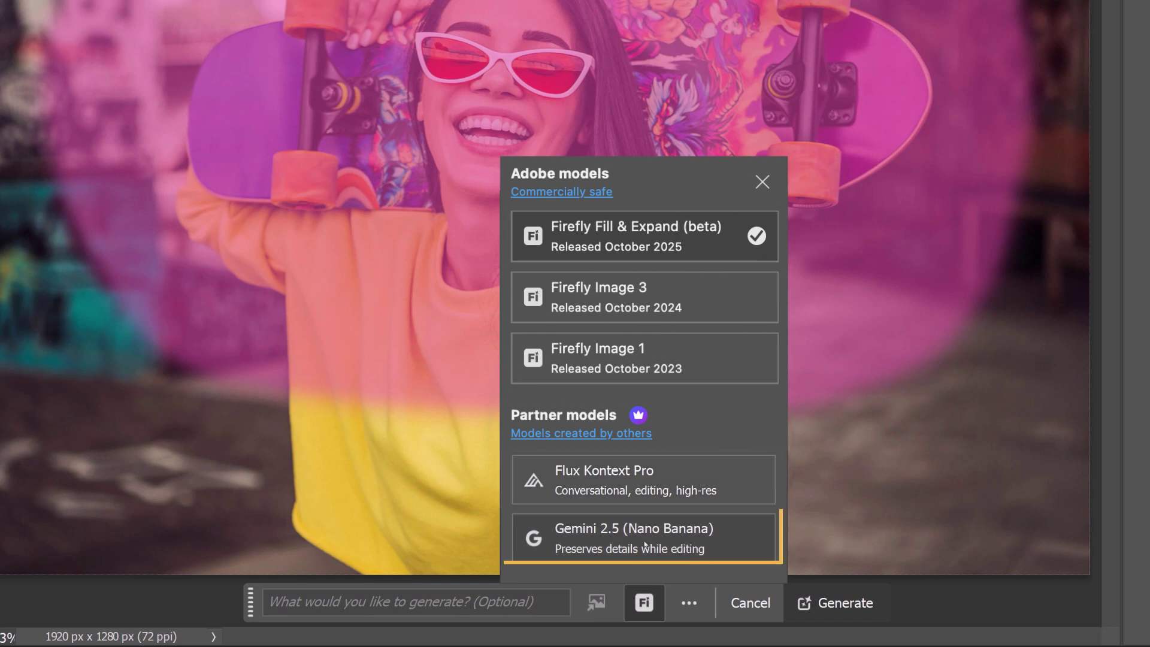
{"action": "left_click", "coordinate": [721, 543]}
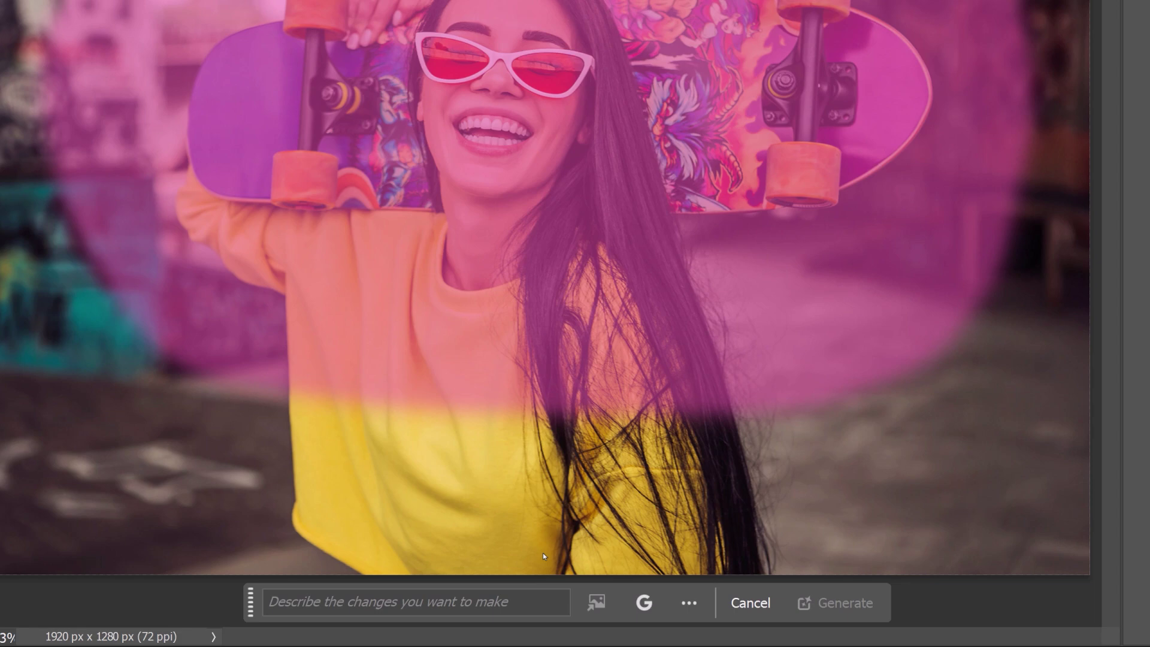
{"action": "left_click", "coordinate": [269, 600]}
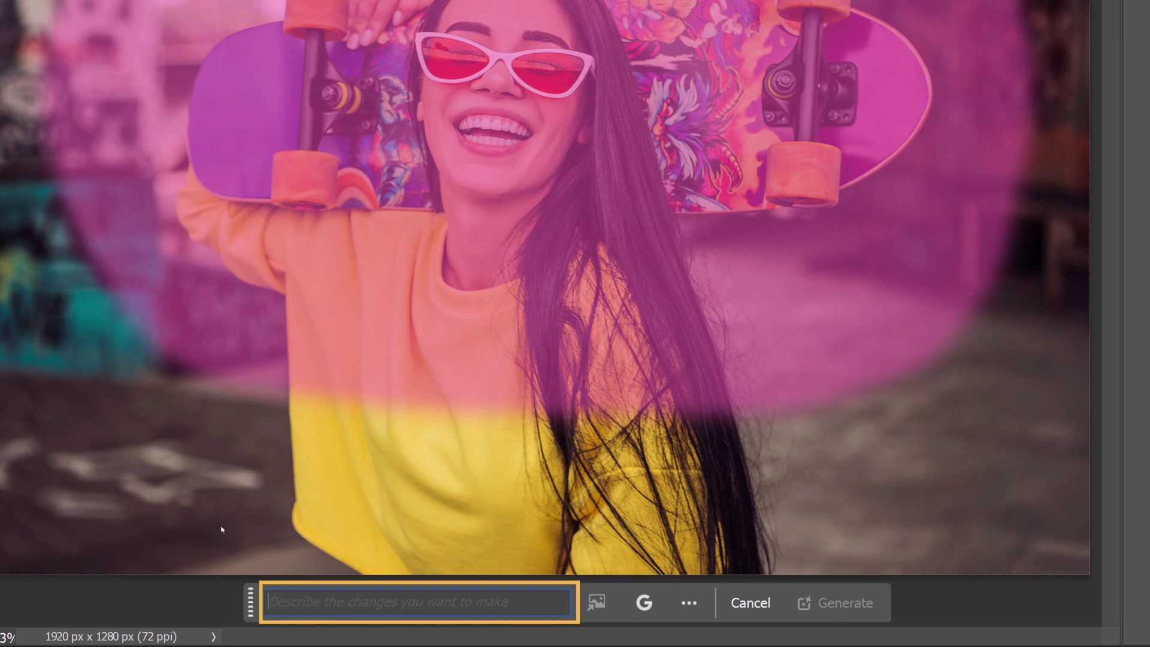
Step: Generate with the prompt 'Replace the skateboard with an 80s style boombox'
{"action": "type", "text": "Replace the skate"}
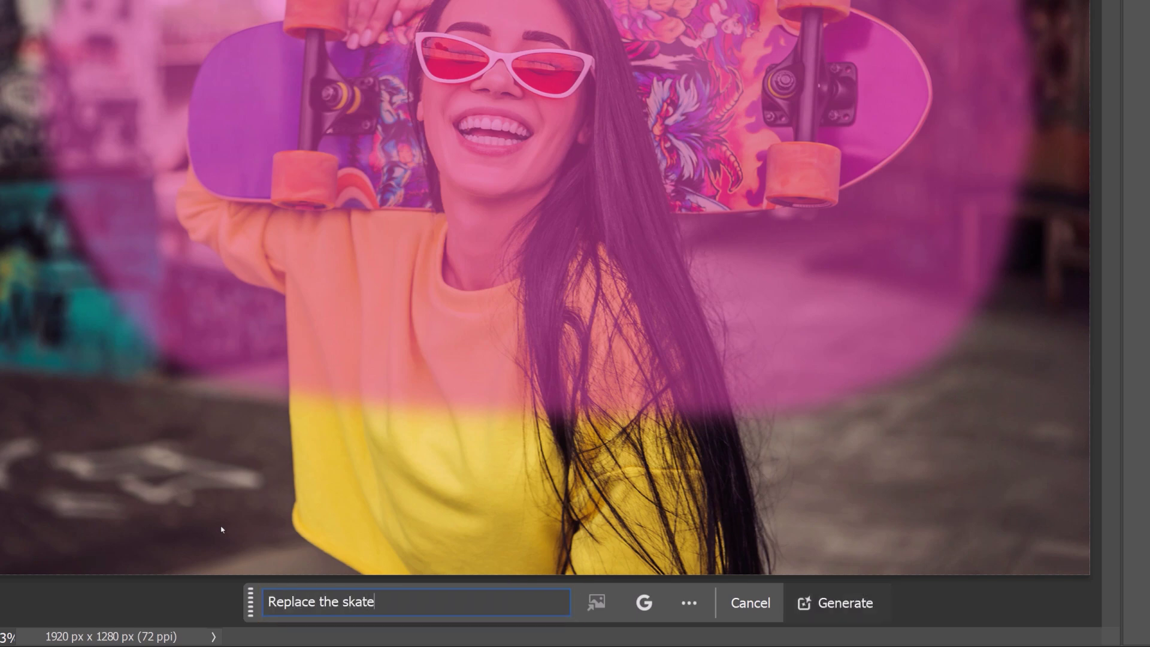
{"action": "type", "text": "board with an 80s st"}
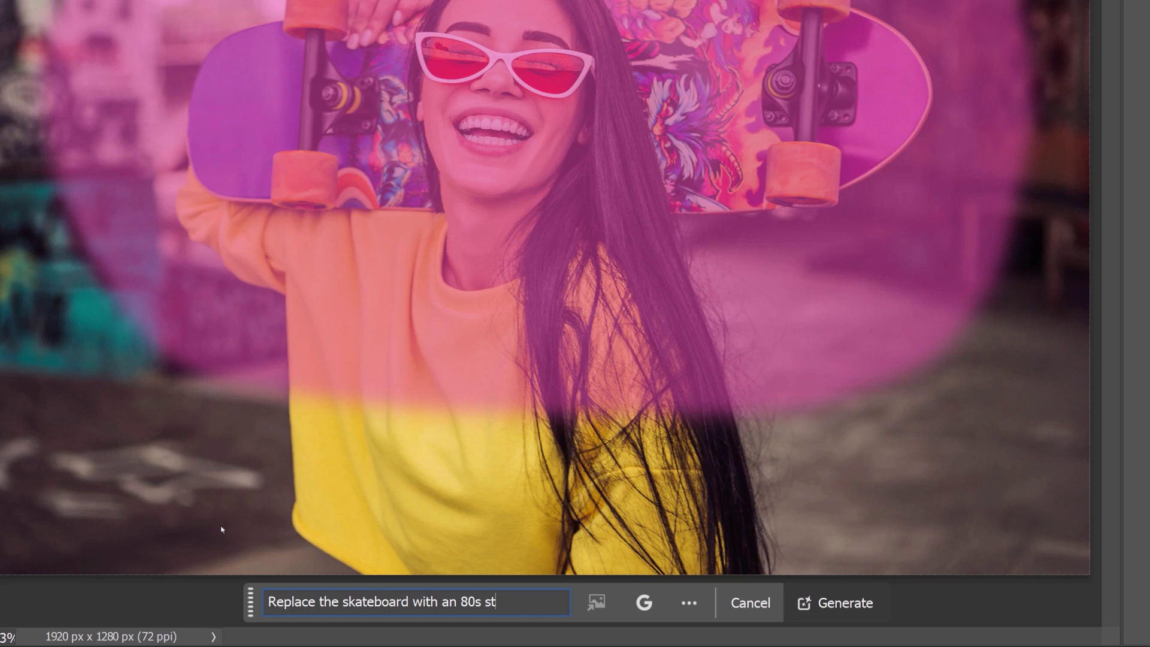
{"action": "type", "text": "yle boombox"}
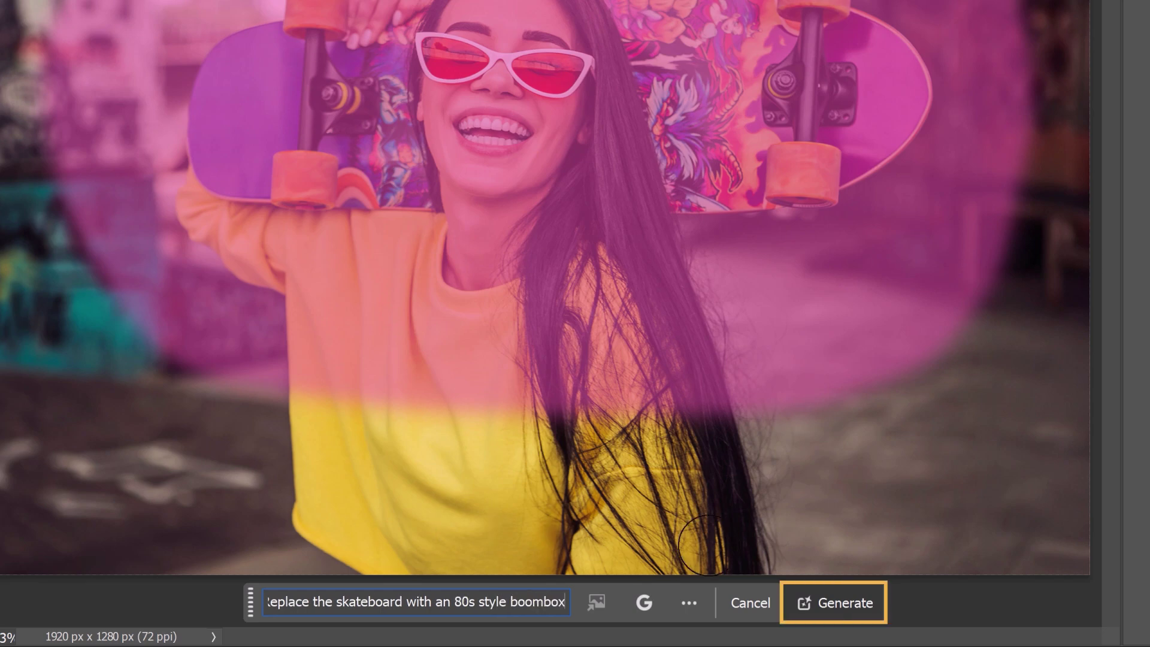
{"action": "left_click", "coordinate": [834, 603]}
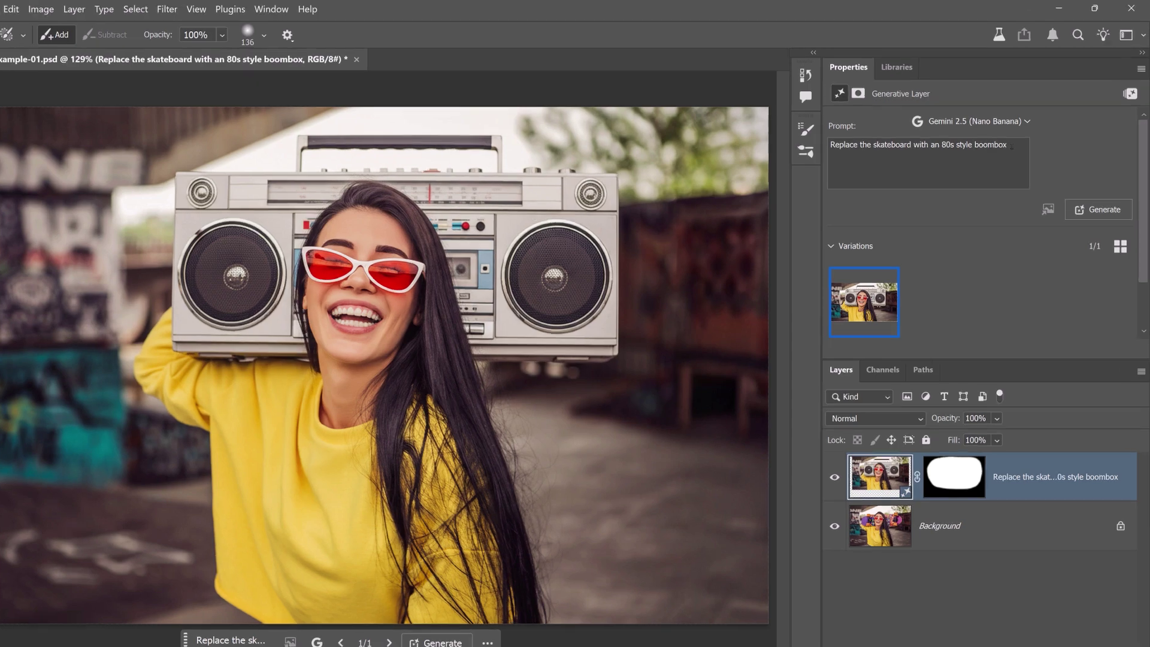
Step: Regenerate with 'Replace her glasses with blue aviator sunglasses', then reselect the boombox variation
{"action": "left_click_drag", "start_coordinate": [1016, 142], "coordinate": [870, 133]}
{"action": "left_click_drag", "start_coordinate": [734, 195], "coordinate": [734, 203]}
{"action": "type", "text": "her gl"}
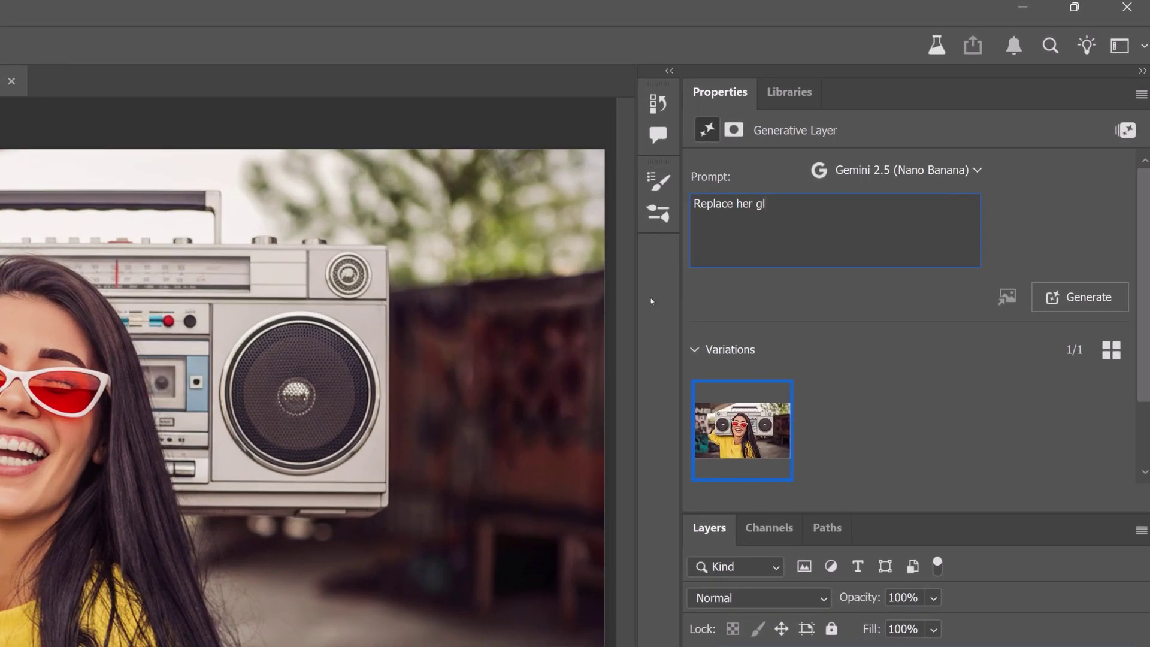
{"action": "type", "text": "asses with blue aviator sunglasses"}
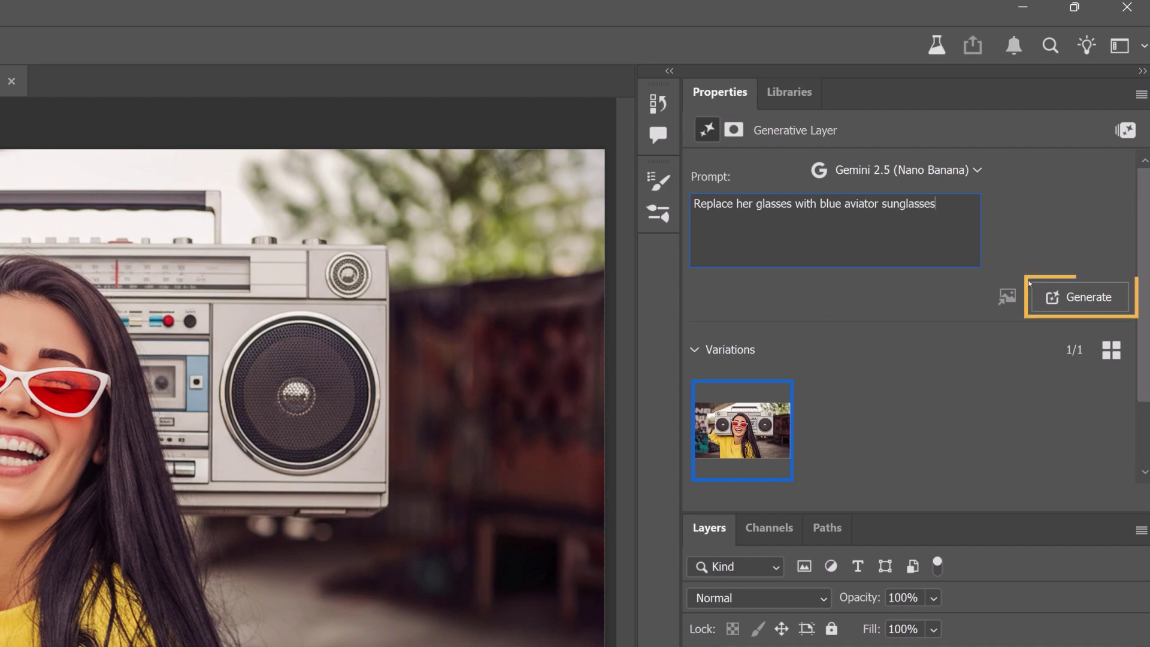
{"action": "left_click", "coordinate": [1082, 297]}
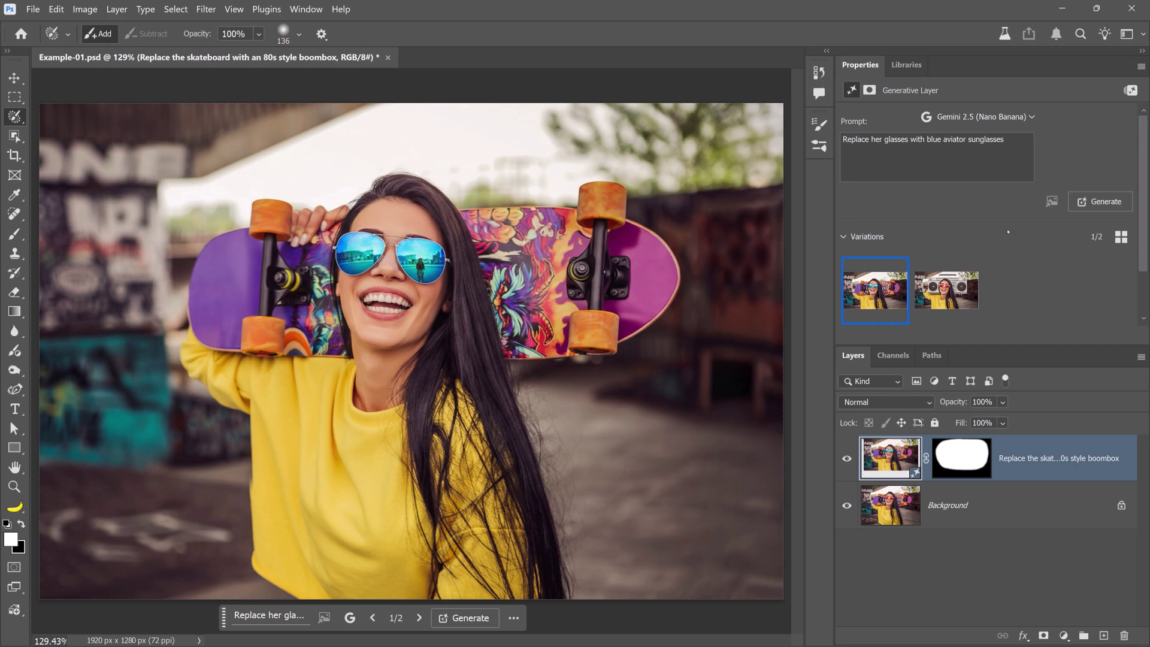
{"action": "left_click", "coordinate": [948, 291]}
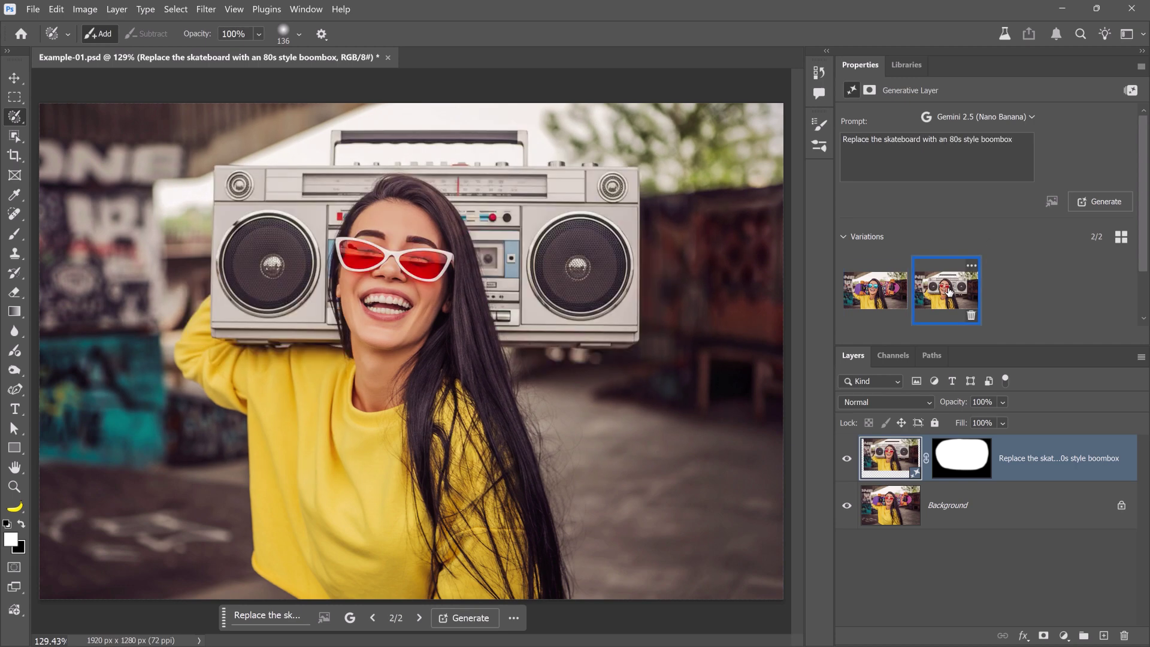
Step: Select her face and generate 'Replace her glasses with blue aviator sunglasses' as a new layer
{"action": "mouse_move", "coordinate": [473, 276]}
{"action": "left_mouse_down"}
{"action": "mouse_move", "coordinate": [455, 232]}
{"action": "mouse_move", "coordinate": [379, 215]}
{"action": "mouse_move", "coordinate": [326, 269]}
{"action": "mouse_move", "coordinate": [379, 332]}
{"action": "mouse_move", "coordinate": [453, 257]}
{"action": "left_mouse_up"}
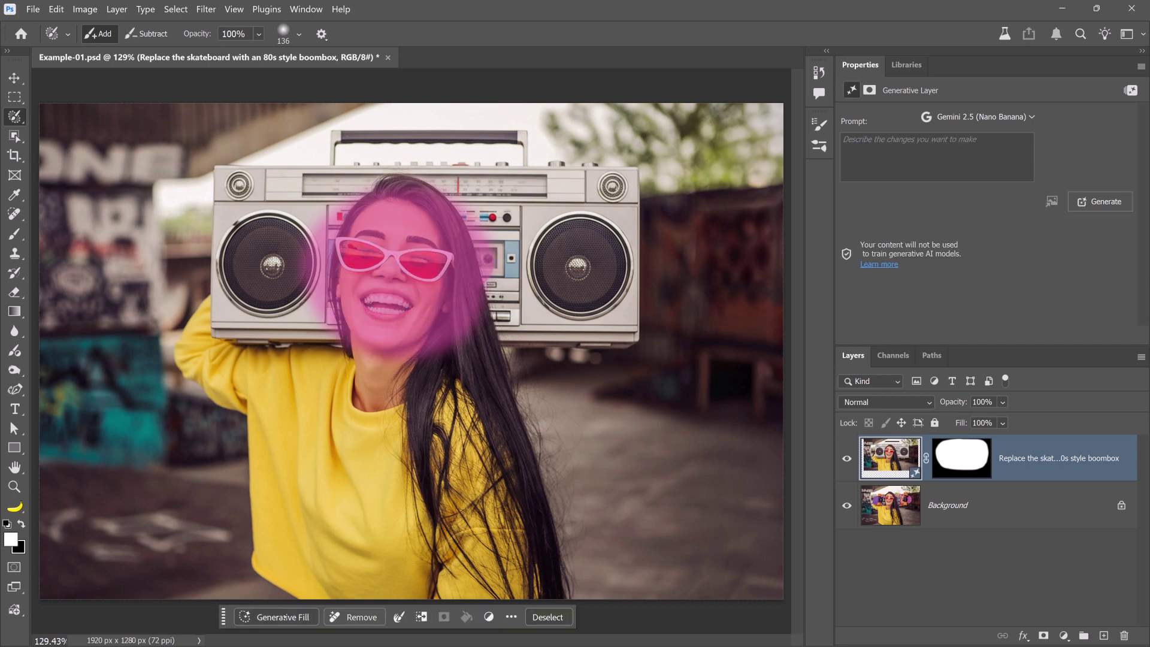
{"action": "left_click", "coordinate": [284, 616]}
{"action": "type", "text": "Replace her glasses with "}
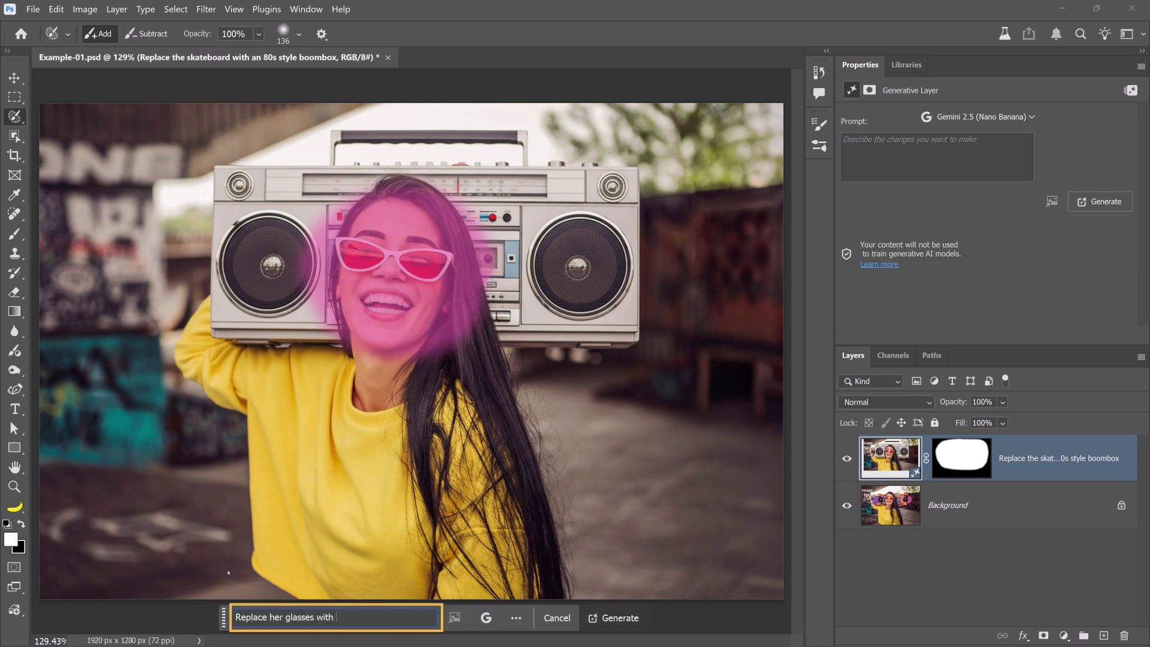
{"action": "type", "text": "blue aviator sunglasses"}
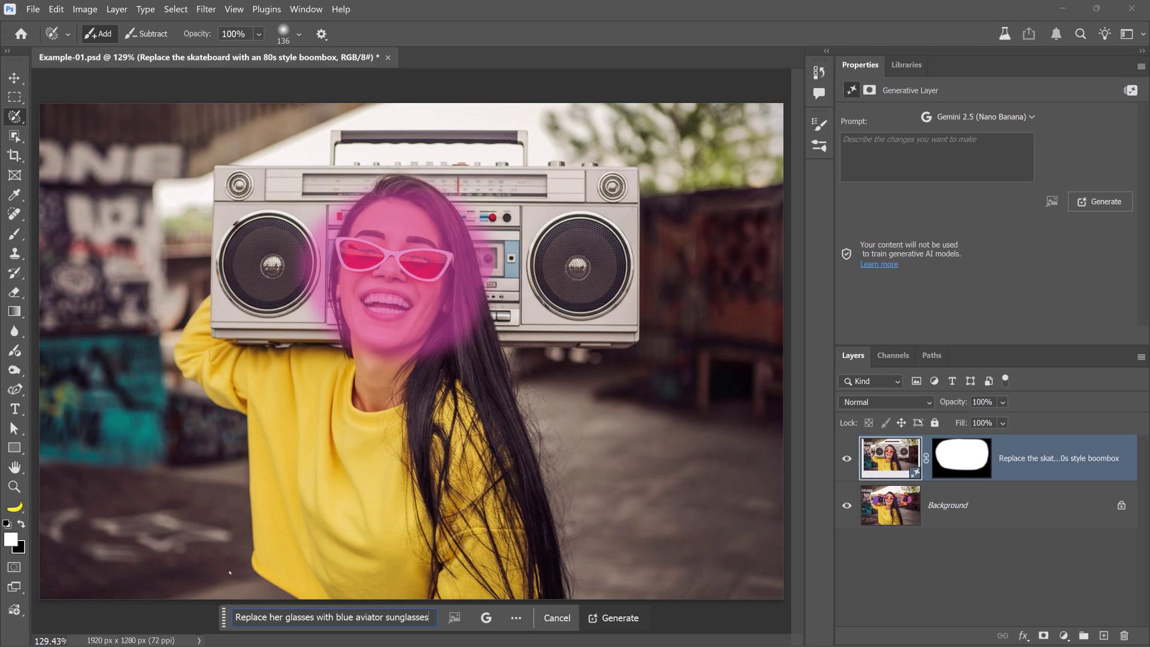
{"action": "left_click", "coordinate": [604, 618]}
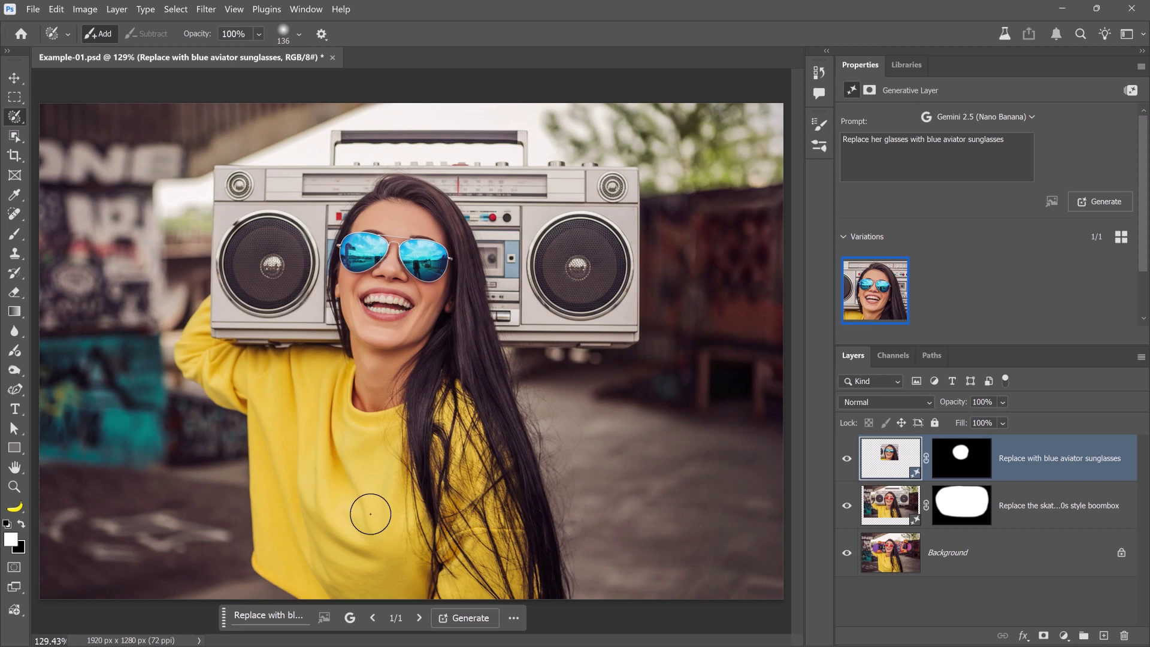
Step: Select the entire photo, keeping the aviators and boombox edits
{"action": "left_click", "coordinate": [370, 514]}
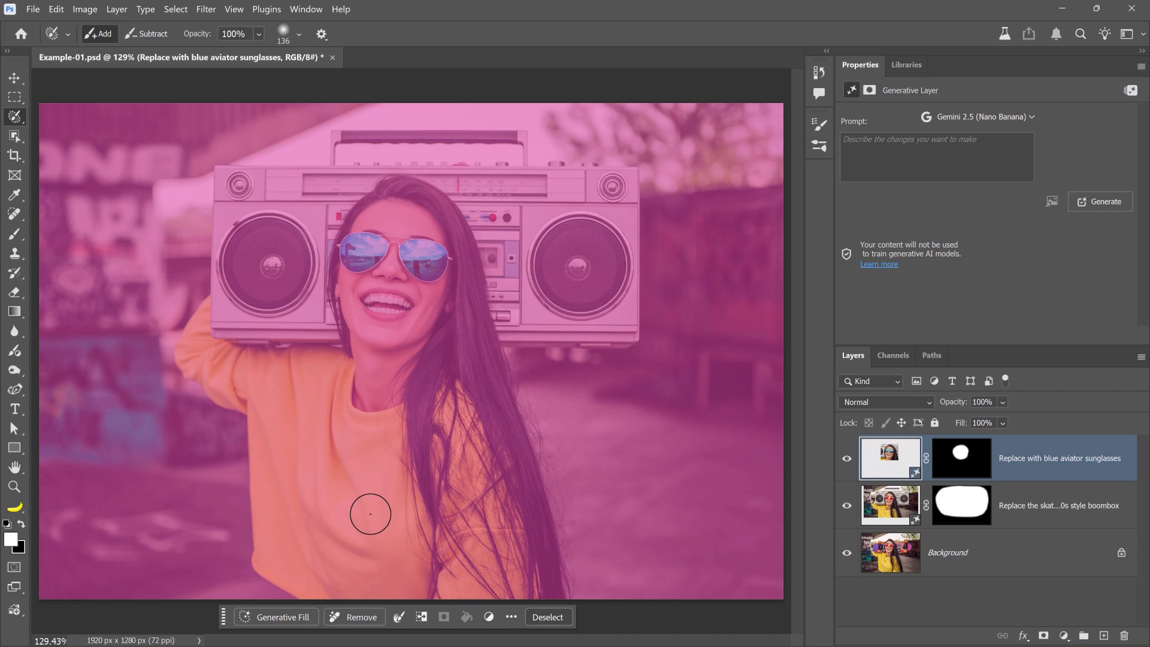
Step: Generate an 80s New York brownstone street at golden hour as the new background
{"action": "left_click", "coordinate": [286, 618]}
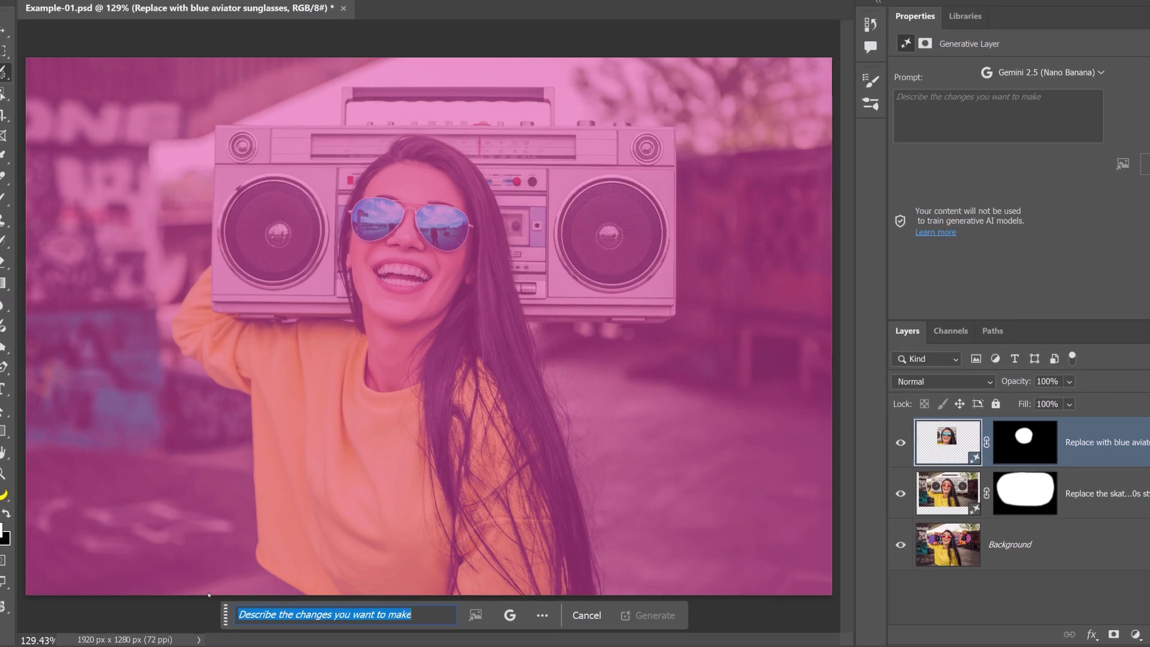
{"action": "type", "text": "Replac"}
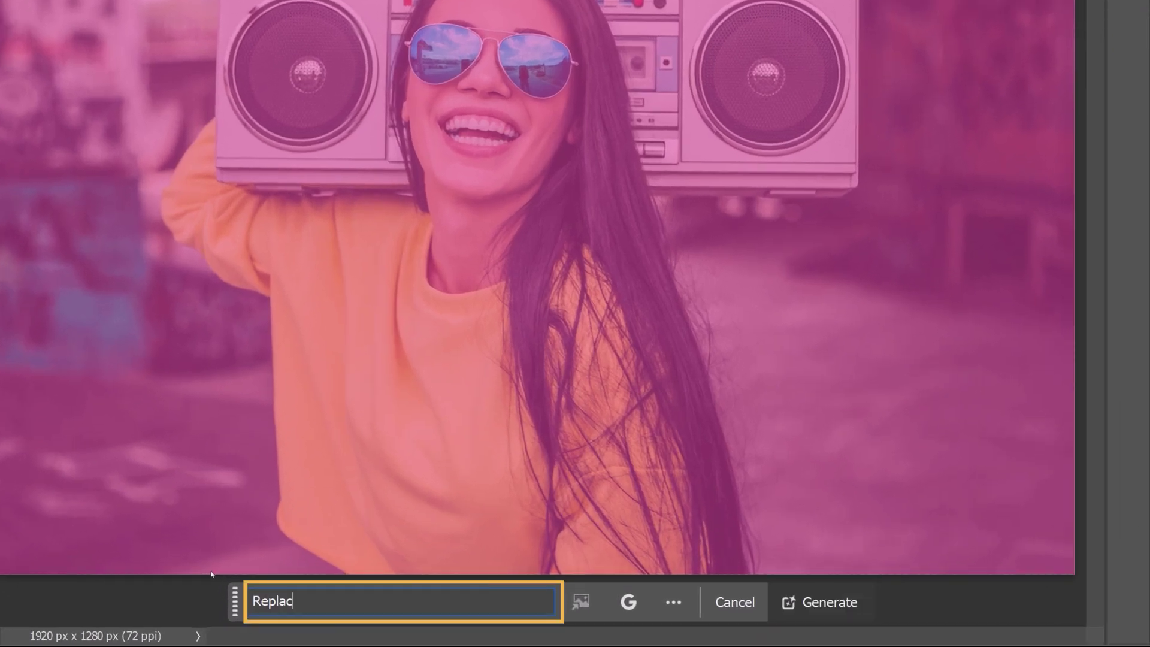
{"action": "type", "text": "e the background with an 8"}
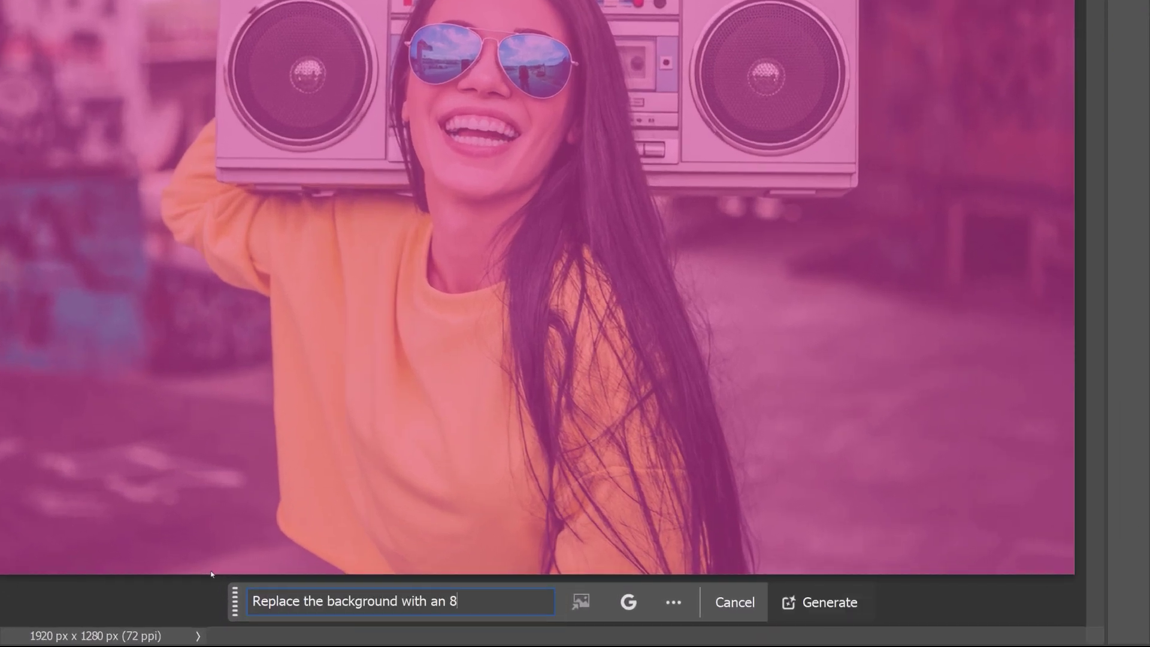
{"action": "type", "text": "0s new york city street with"}
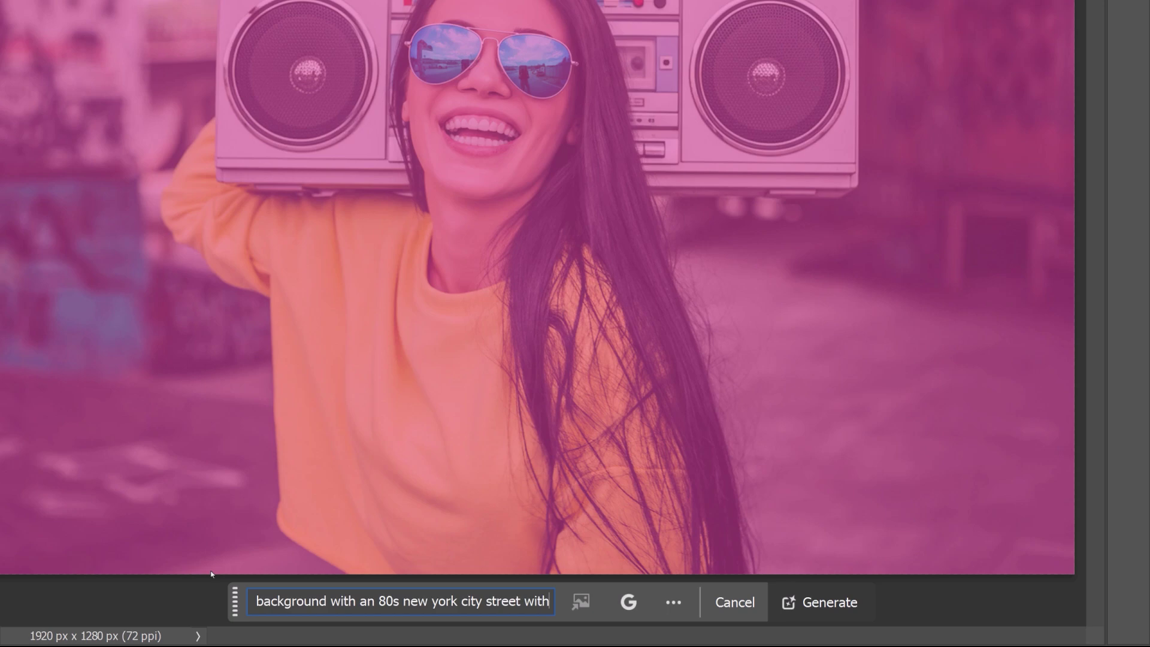
{"action": "type", "text": " brownstone buildings during a golden hour su"}
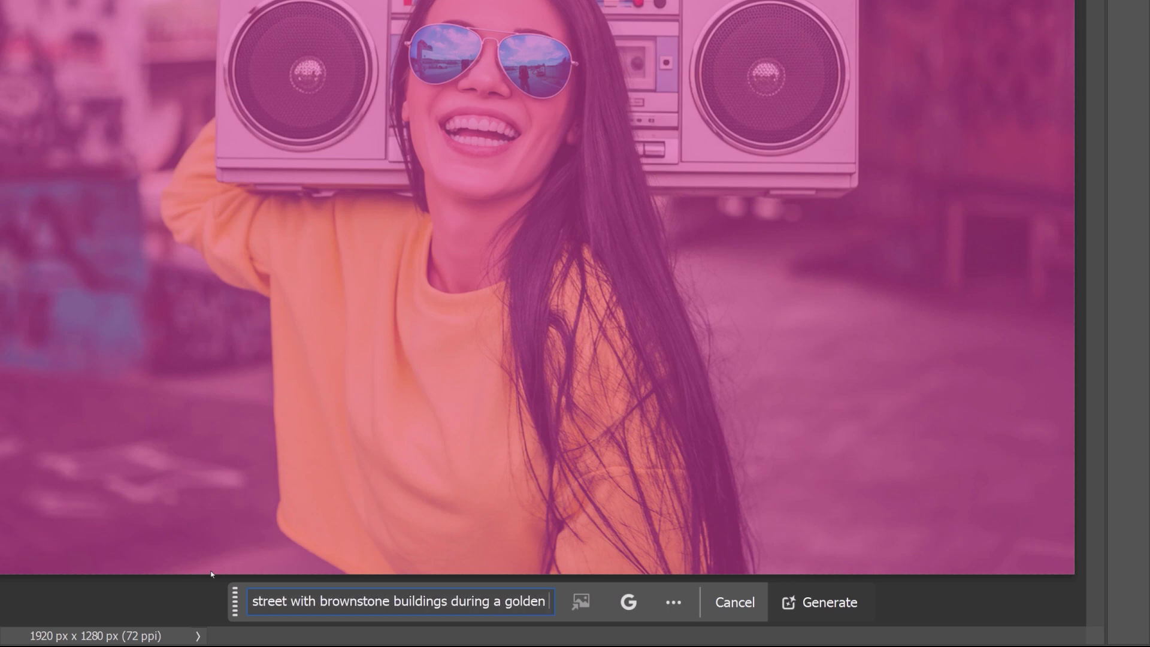
{"action": "type", "text": "nset"}
{"action": "left_click", "coordinate": [820, 602]}
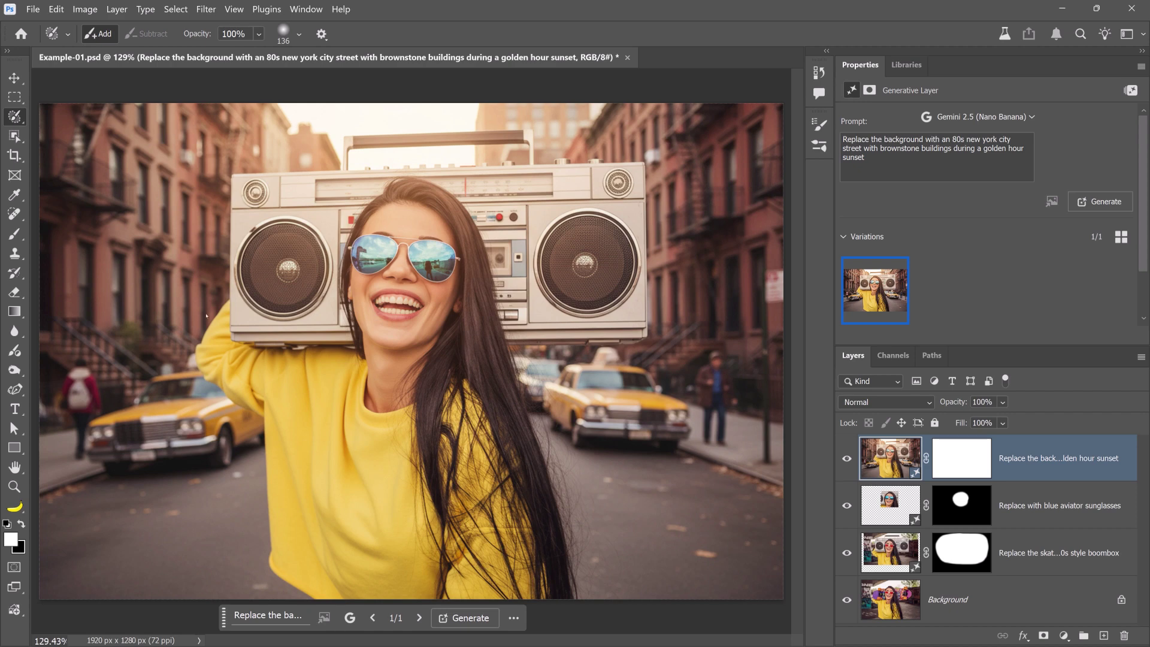
Step: Remove the pedestrians with the Remove Tool's Find distractions > People, then hide that edits layer
{"action": "left_click", "coordinate": [14, 214]}
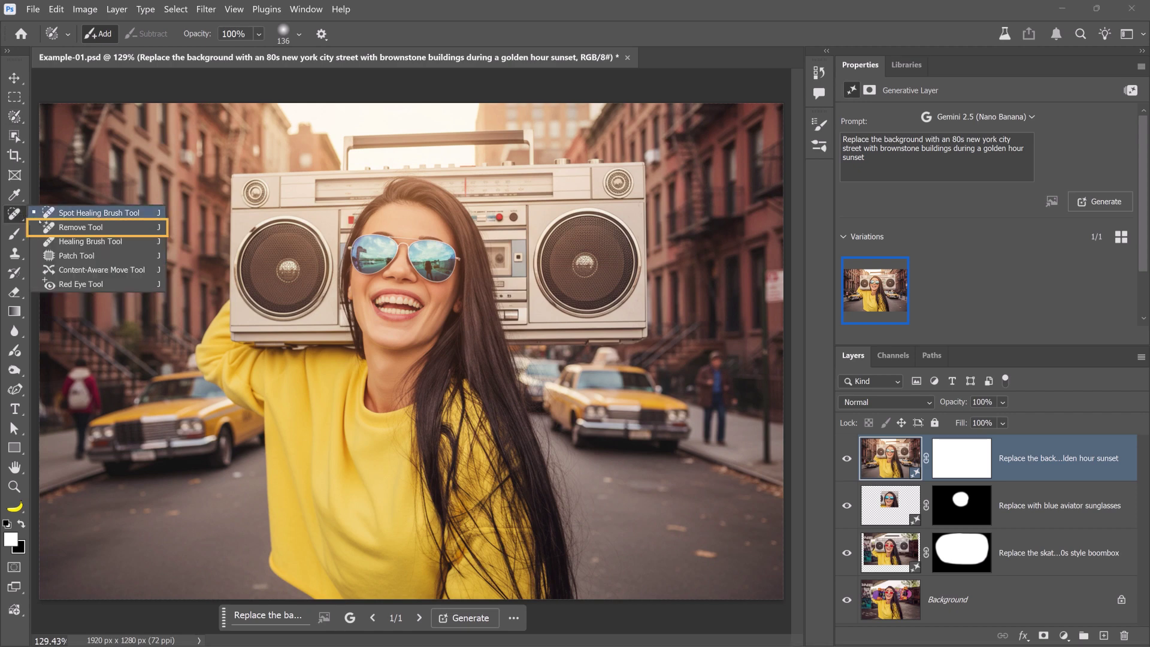
{"action": "left_click", "coordinate": [111, 227]}
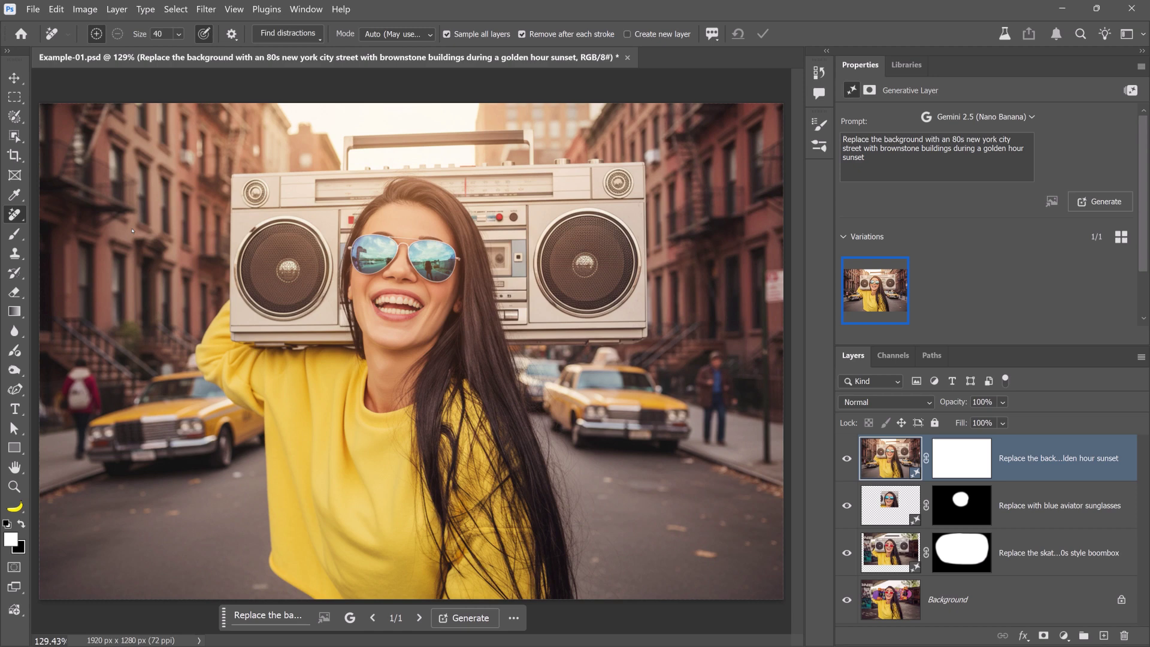
{"action": "left_click", "coordinate": [287, 33]}
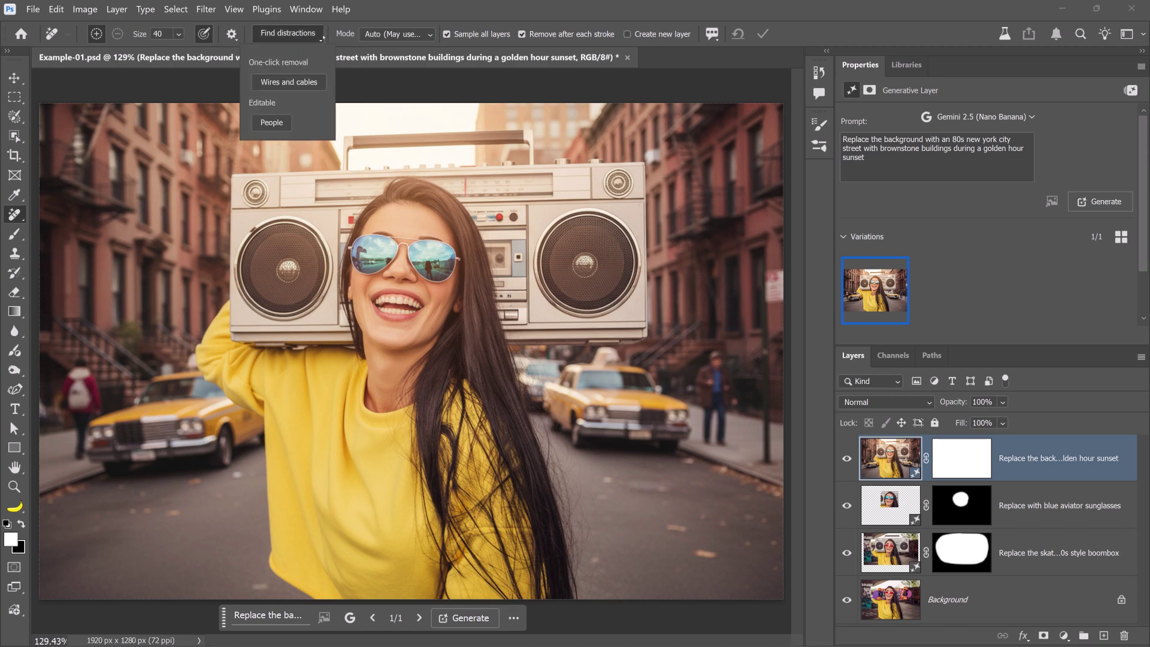
{"action": "left_click", "coordinate": [277, 126]}
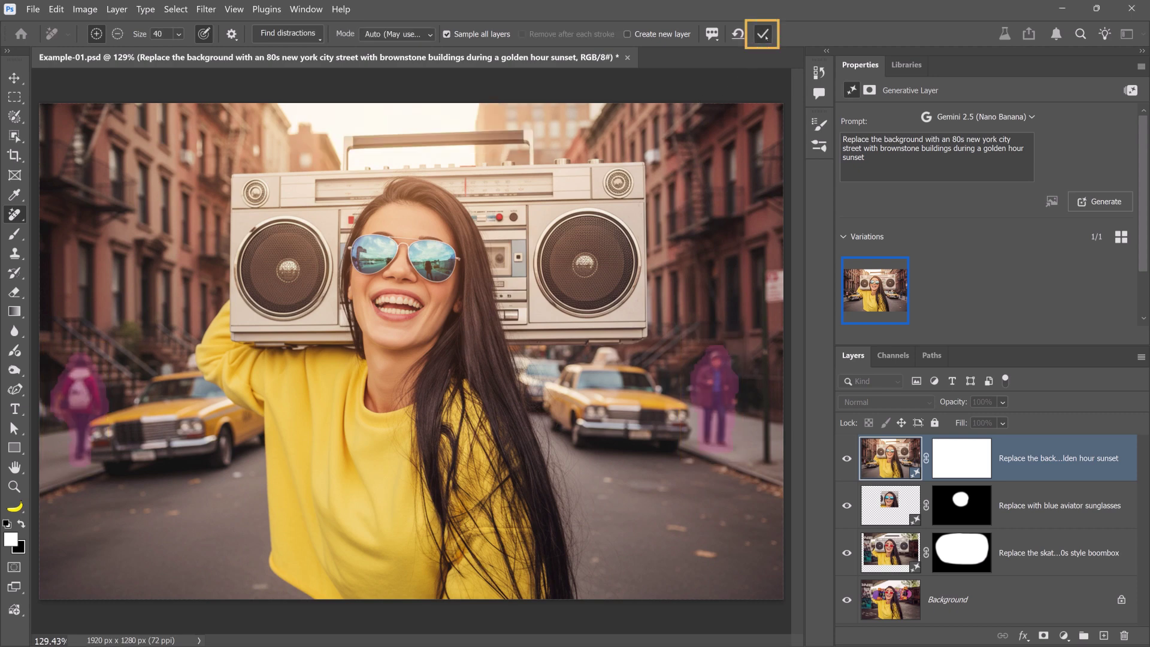
{"action": "left_click", "coordinate": [762, 33]}
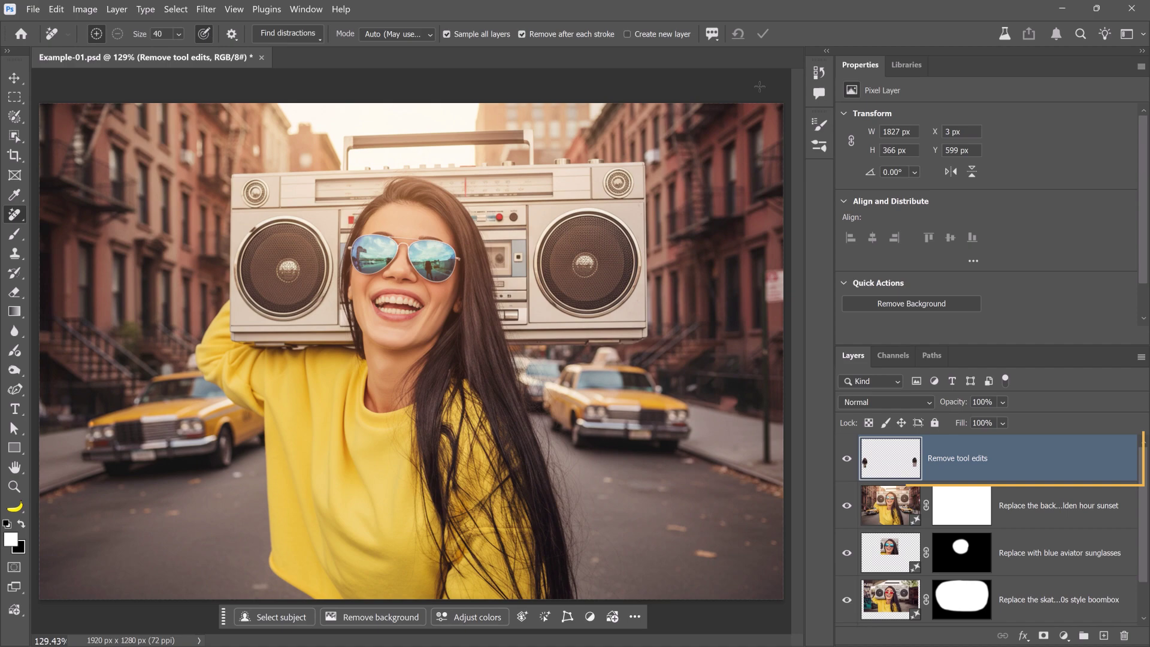
{"action": "left_click", "coordinate": [846, 460]}
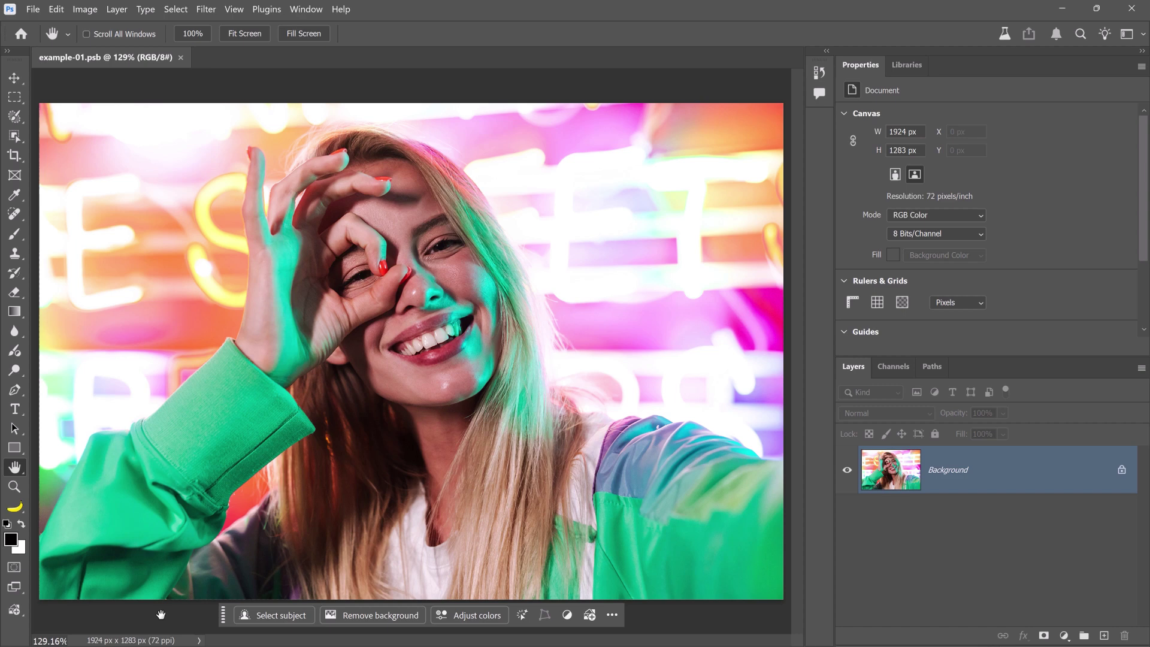
Step: Select the whole neon portrait with Ctrl+A and start a Generative Fill on it
{"action": "key", "text": "ctrl+a"}
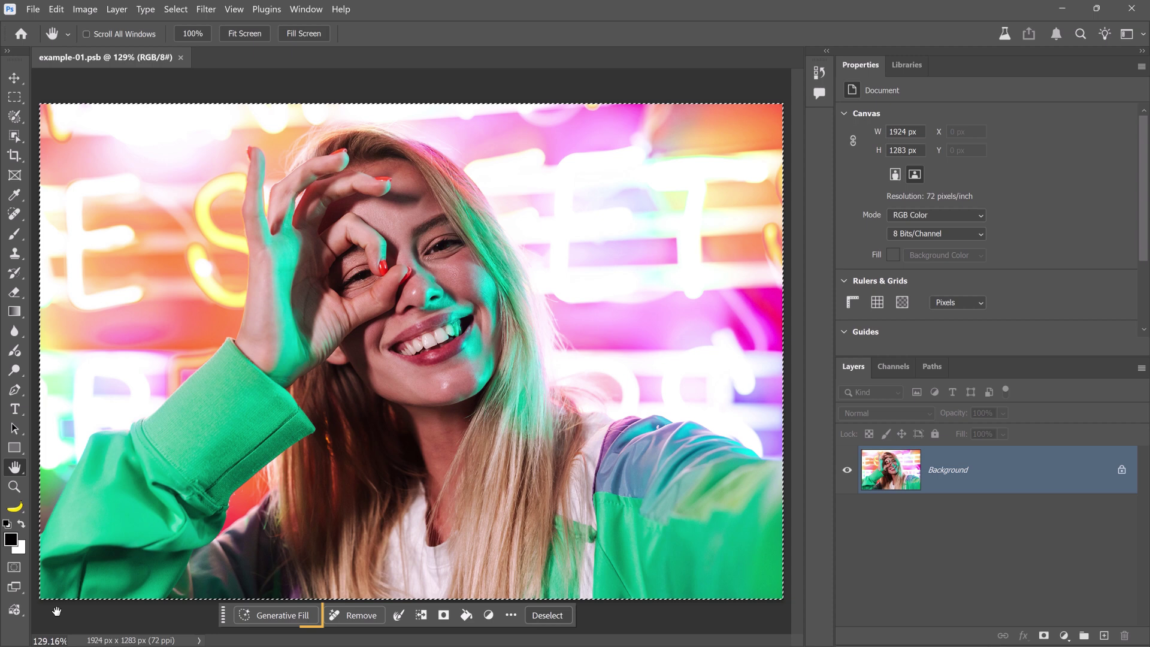
{"action": "left_click", "coordinate": [259, 622]}
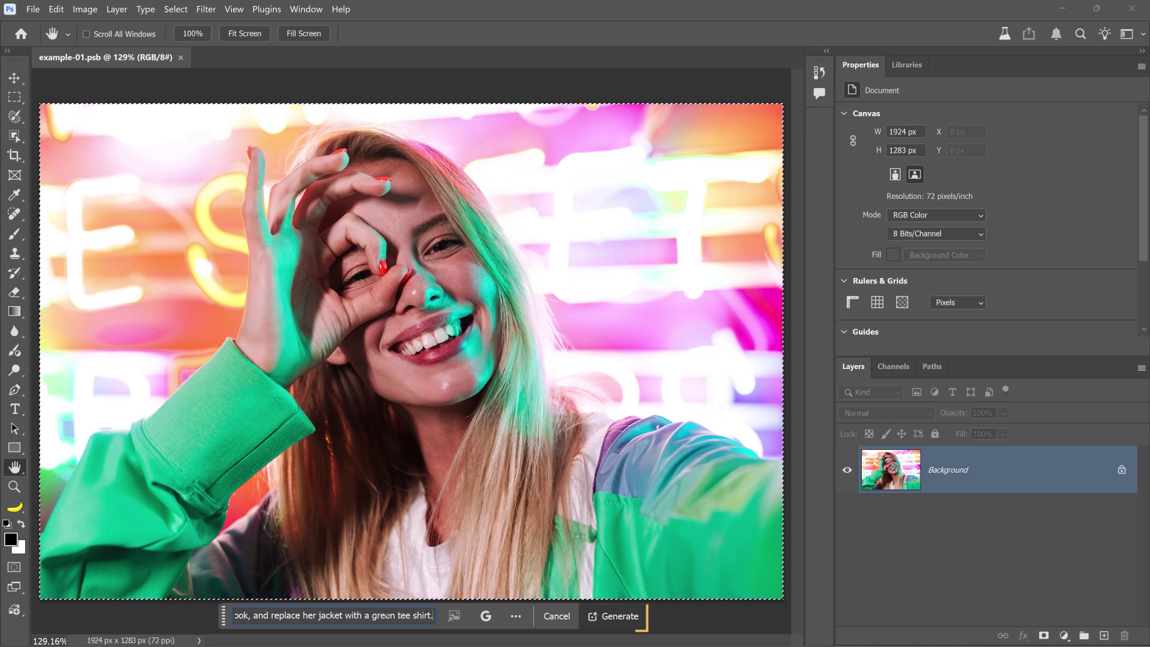
Step: Generate the green tee shirt edit on the street portrait
{"action": "left_click", "coordinate": [619, 623]}
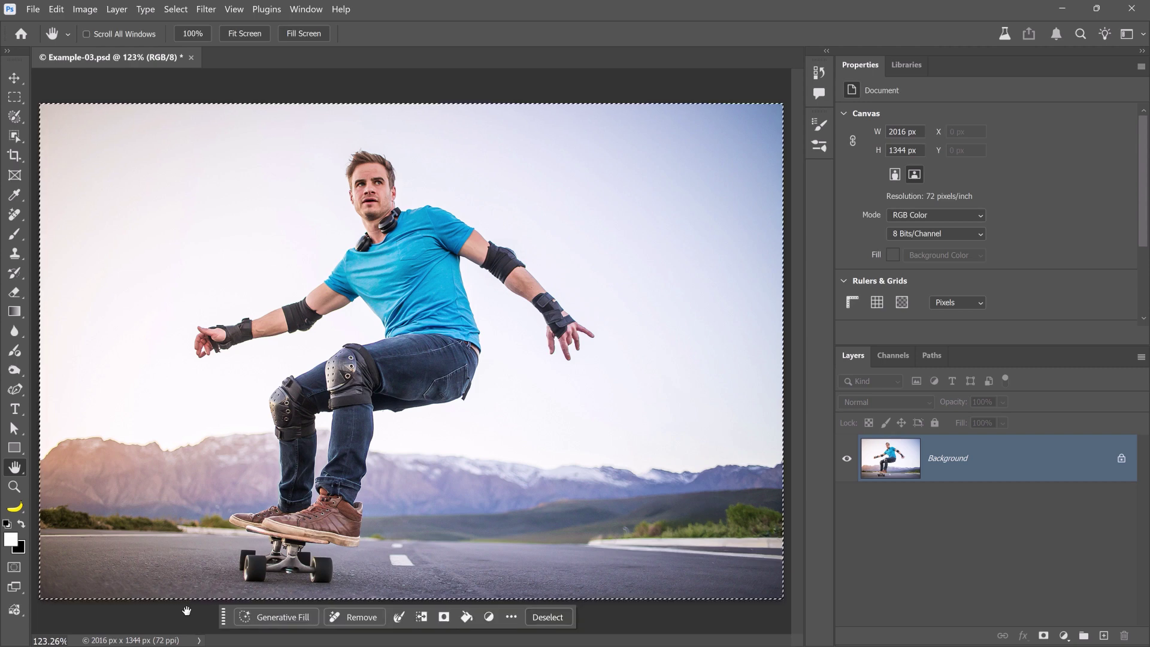
Step: Generative-fill the skateboarder photo with the prompt for a drone view keeping the same pose
{"action": "left_click", "coordinate": [275, 617]}
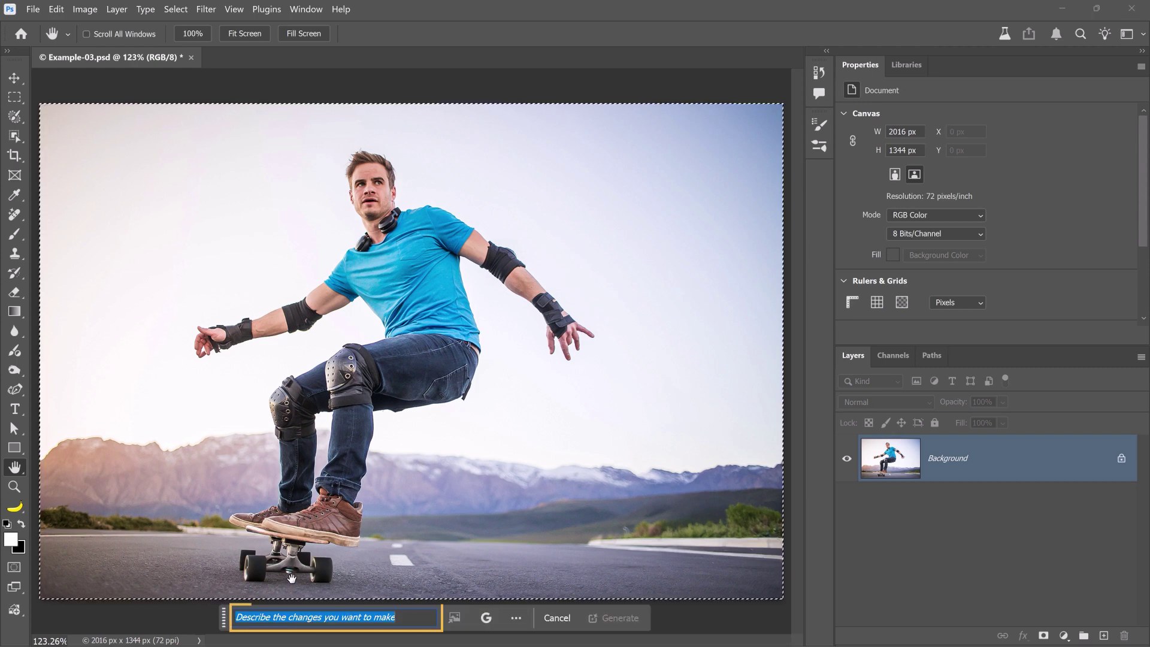
{"action": "type", "text": "Give me "}
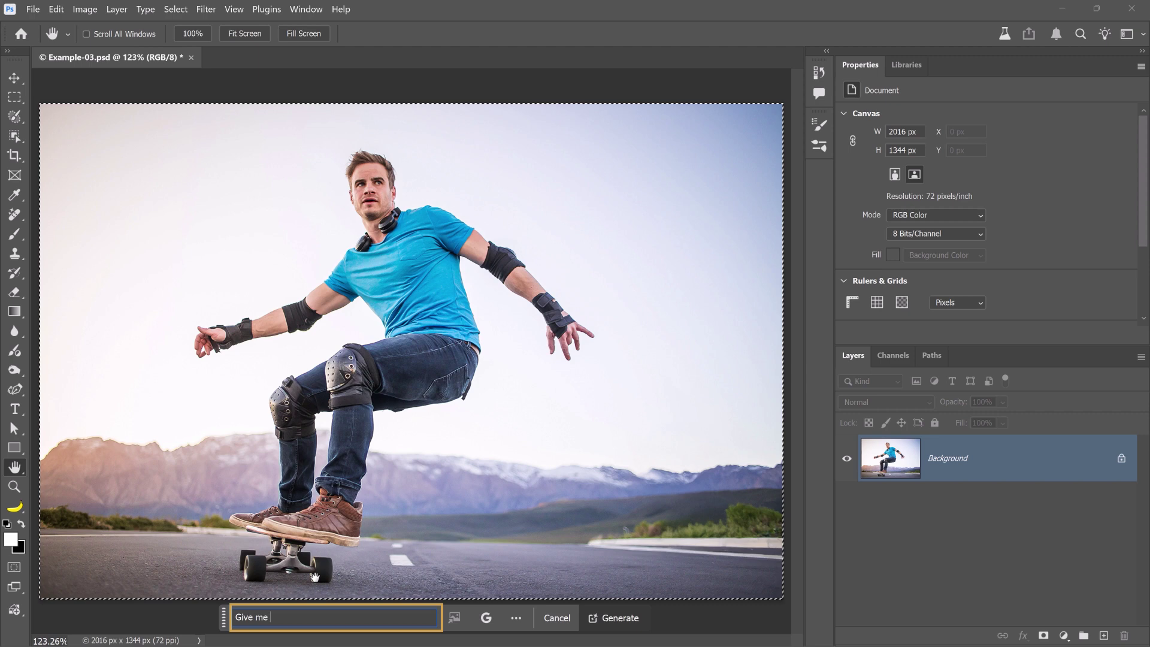
{"action": "type", "text": "a drone view version o"}
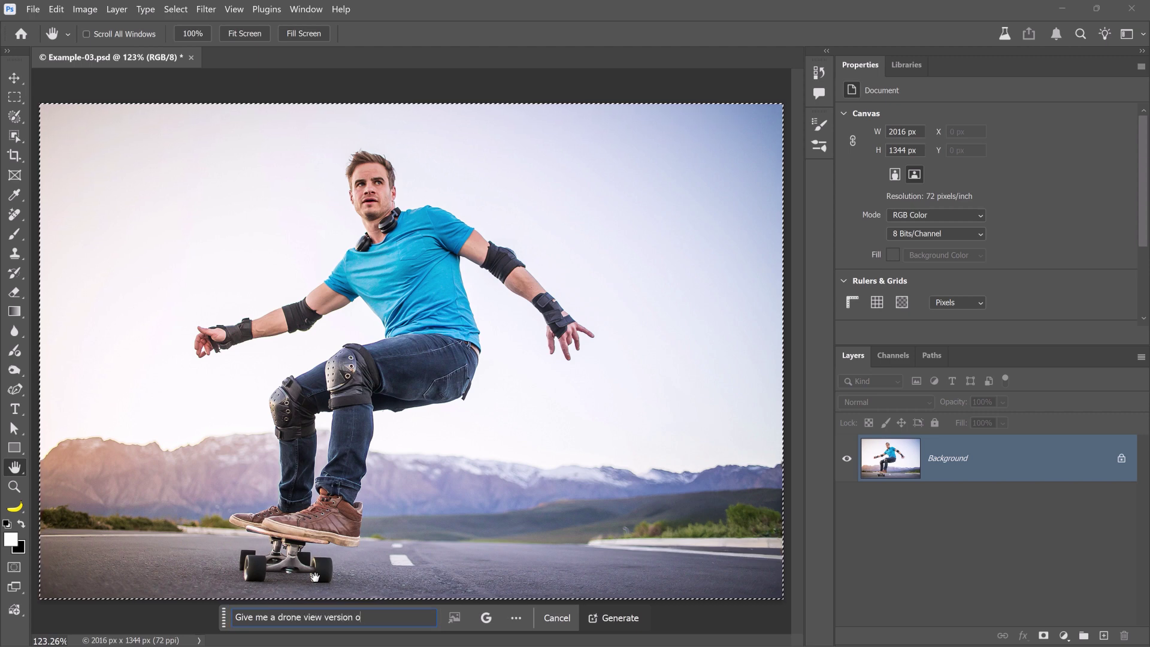
{"action": "type", "text": "f this image. Keep the"}
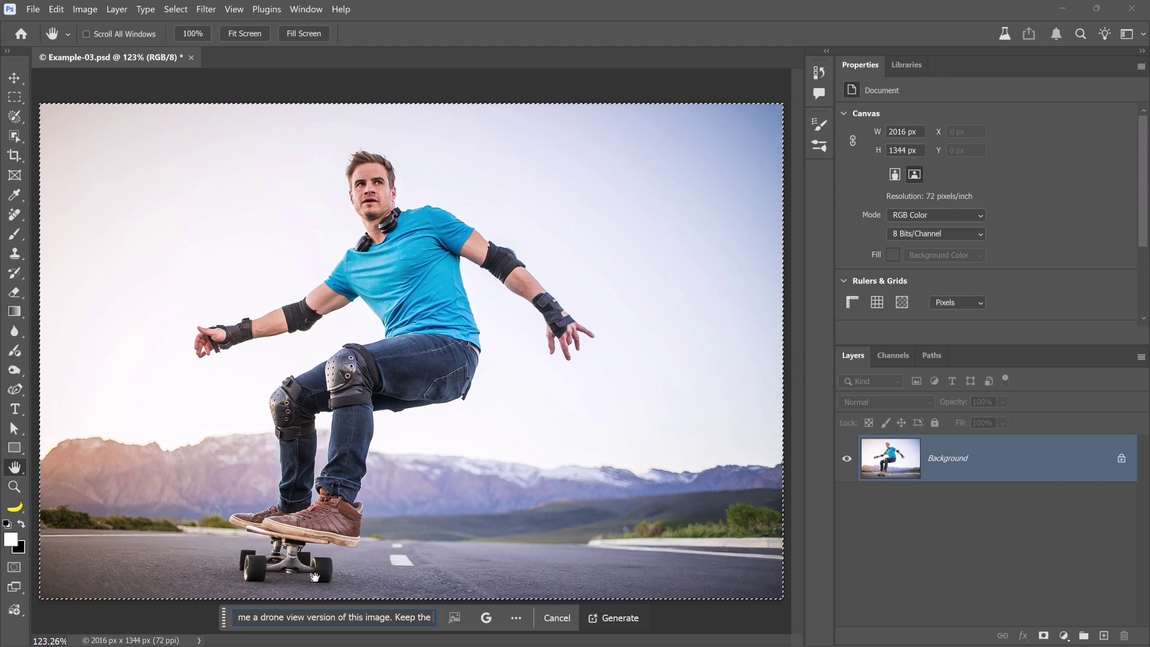
{"action": "type", "text": " same pose."}
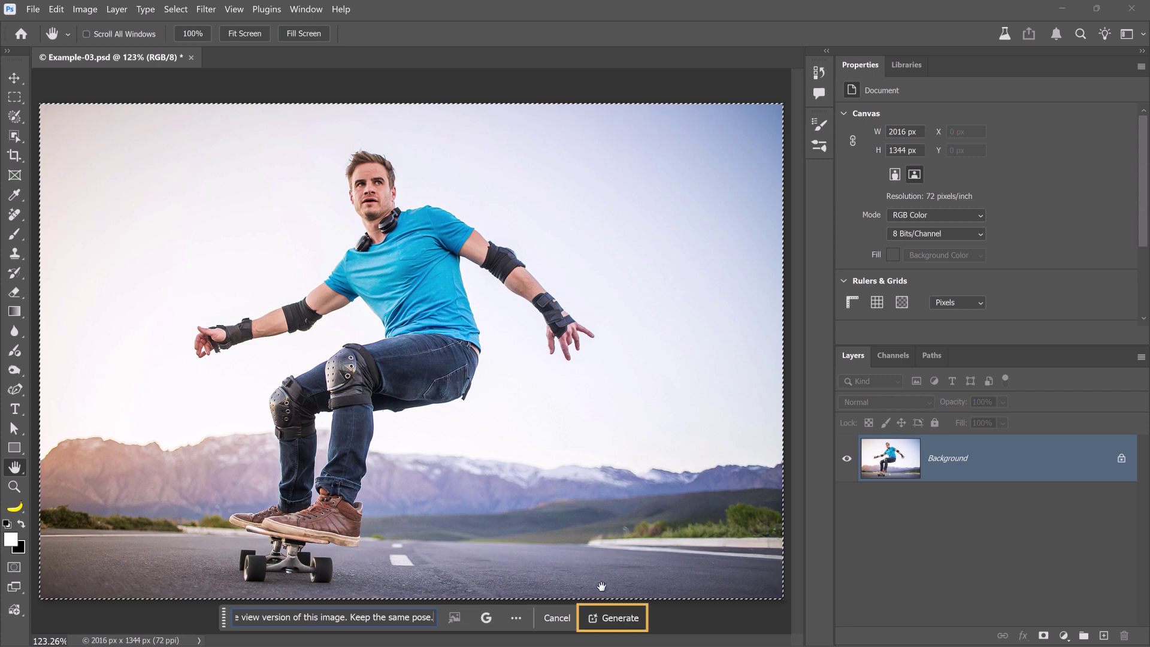
{"action": "left_click", "coordinate": [617, 617]}
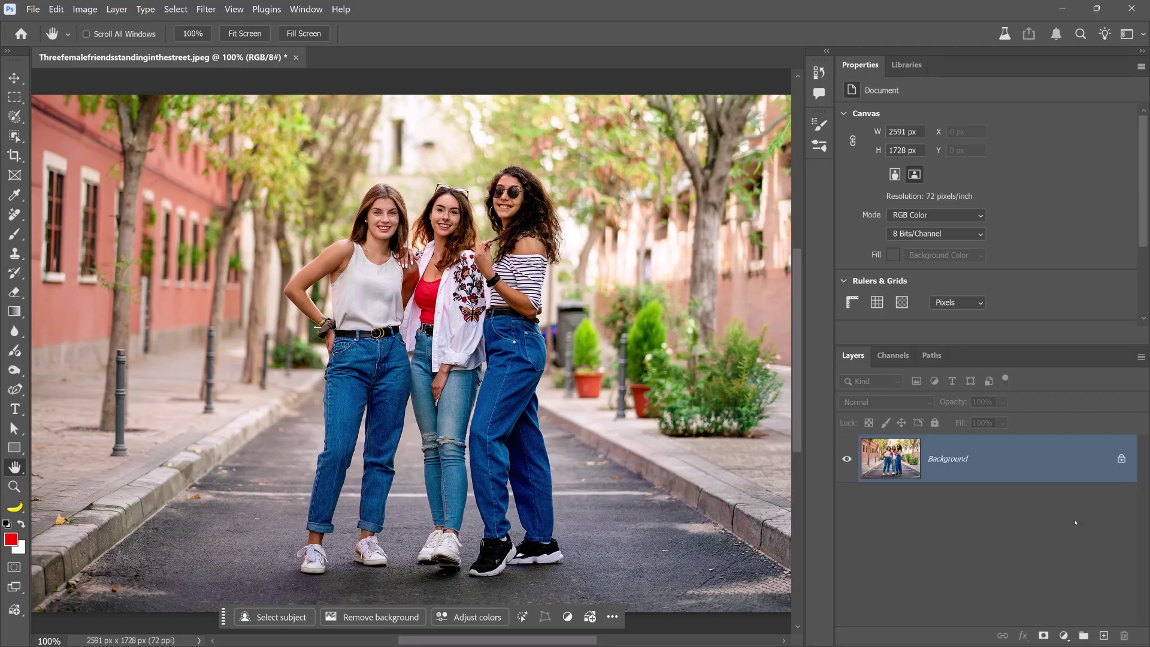
Step: Add a new empty layer and pick the regular Brush tool for red notes
{"action": "left_click", "coordinate": [1104, 635]}
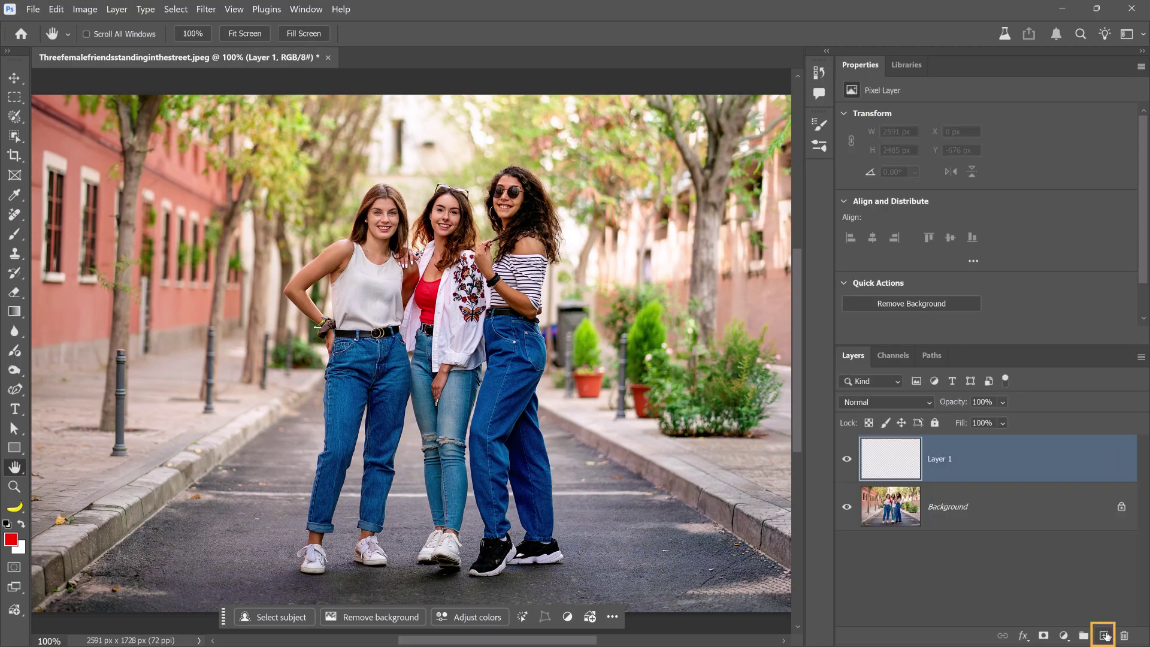
{"action": "left_click", "coordinate": [15, 234]}
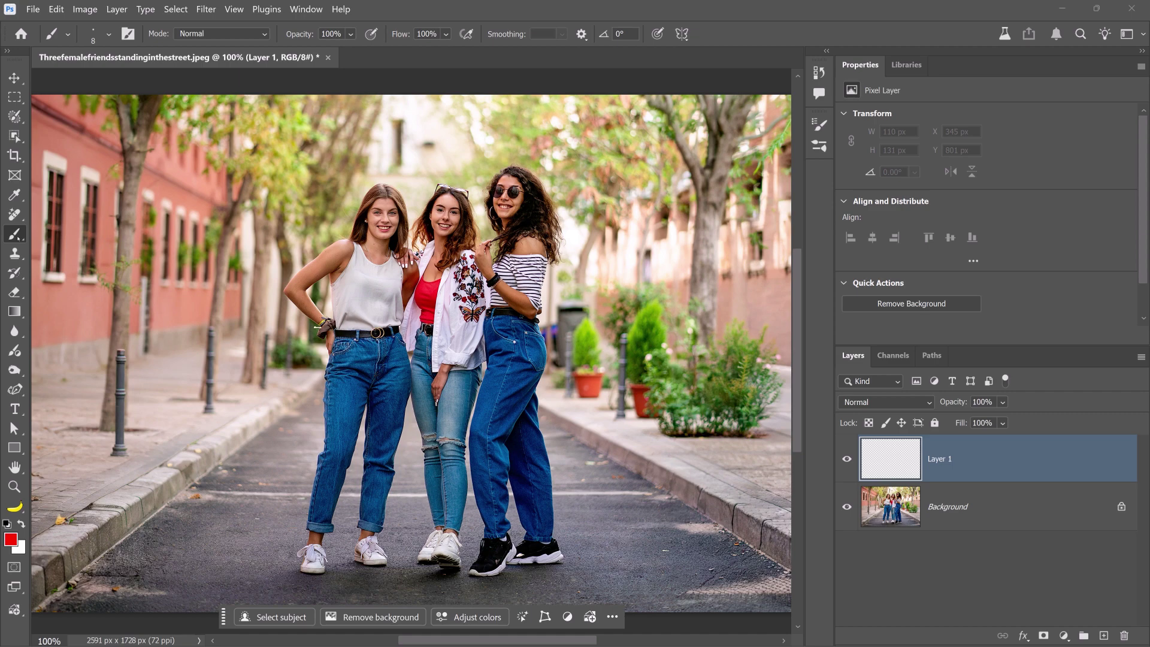
{"action": "right_click", "coordinate": [15, 234]}
{"action": "left_click", "coordinate": [60, 231]}
Step: Write 'Remove her' with an arrow to the right woman and cross out her face
{"action": "left_click_drag", "start_coordinate": [566, 163], "coordinate": [678, 167]}
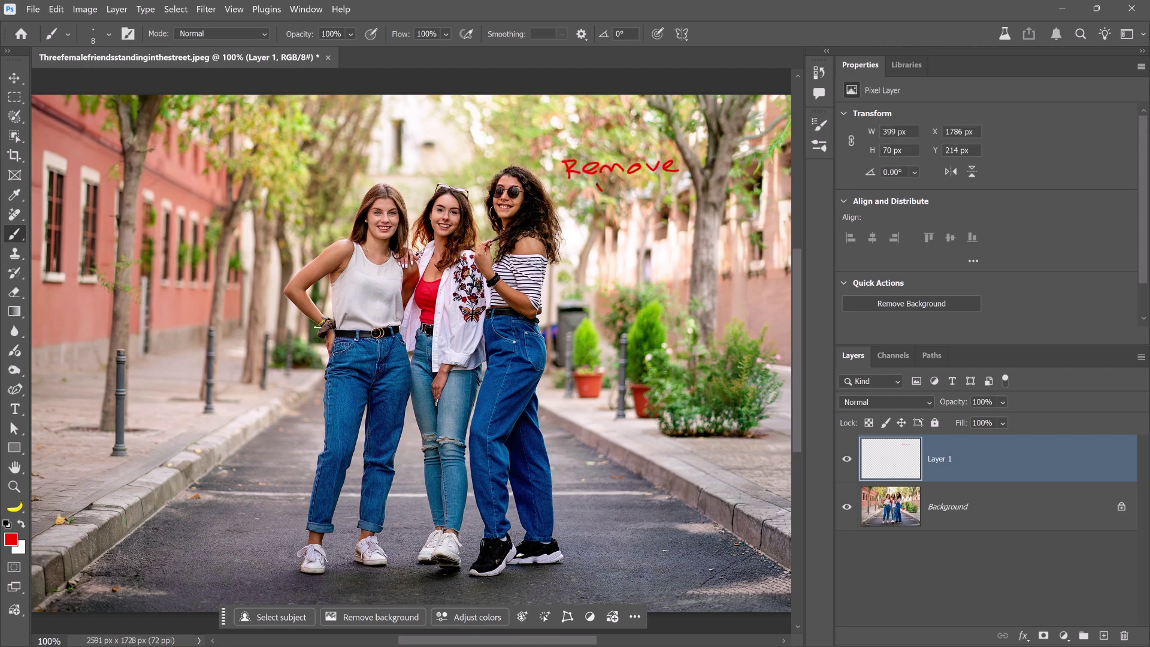
{"action": "mouse_move", "coordinate": [599, 188]}
{"action": "left_mouse_down"}
{"action": "mouse_move", "coordinate": [661, 184]}
{"action": "mouse_move", "coordinate": [526, 239]}
{"action": "mouse_move", "coordinate": [544, 229]}
{"action": "mouse_move", "coordinate": [542, 247]}
{"action": "left_mouse_up"}
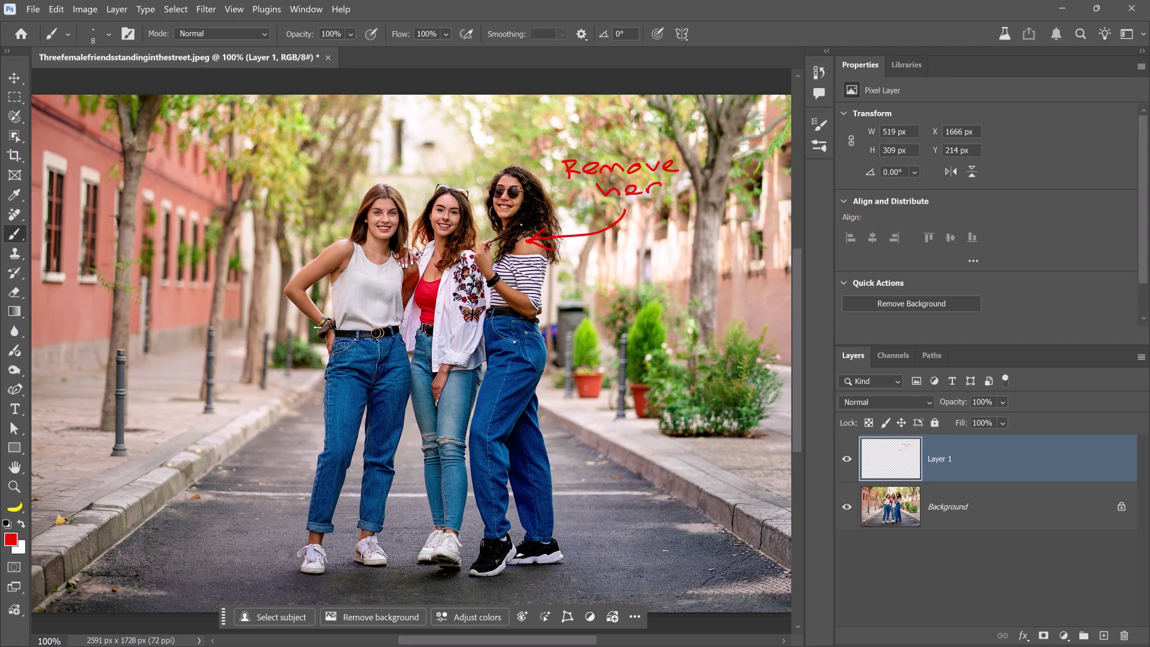
{"action": "mouse_move", "coordinate": [495, 184]}
{"action": "left_mouse_down"}
{"action": "mouse_move", "coordinate": [550, 214]}
{"action": "mouse_move", "coordinate": [501, 217]}
{"action": "left_mouse_up"}
Step: Write 'Put a Leather Jacket on her' with an arrow pointing at the left woman
{"action": "mouse_move", "coordinate": [223, 202]}
{"action": "left_mouse_down"}
{"action": "mouse_move", "coordinate": [223, 184]}
{"action": "mouse_move", "coordinate": [235, 191]}
{"action": "left_mouse_up"}
{"action": "left_click_drag", "start_coordinate": [238, 182], "coordinate": [259, 193]}
{"action": "left_click_drag", "start_coordinate": [250, 185], "coordinate": [299, 186]}
{"action": "left_click_drag", "start_coordinate": [231, 214], "coordinate": [411, 162]}
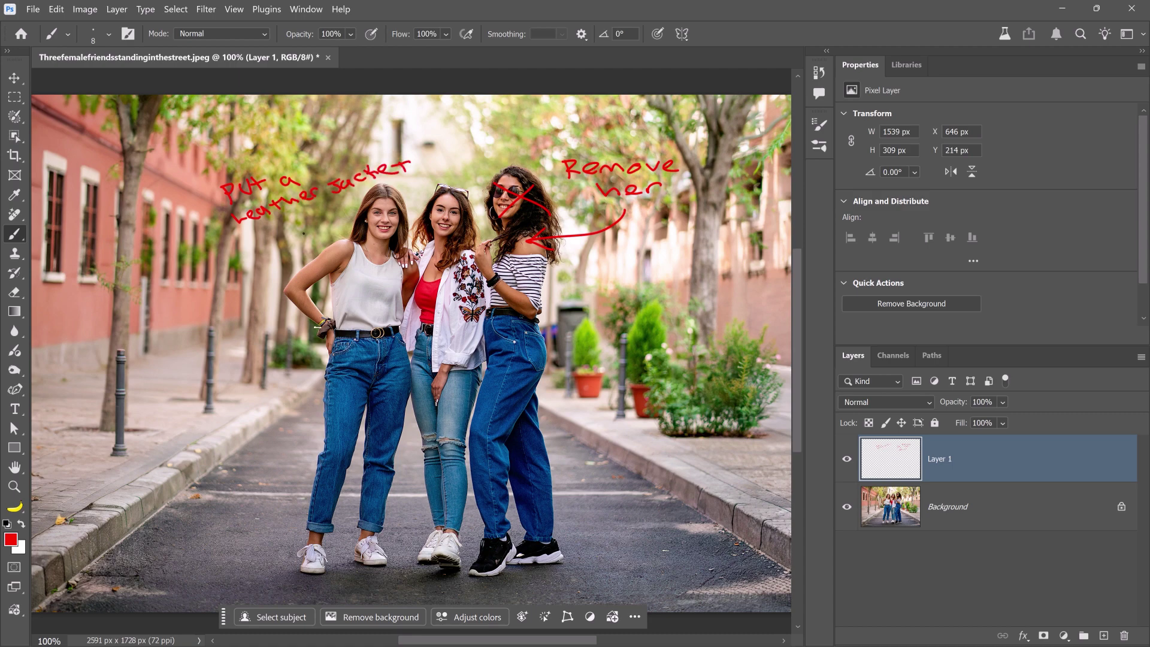
{"action": "mouse_move", "coordinate": [242, 234]}
{"action": "left_mouse_down"}
{"action": "mouse_move", "coordinate": [312, 220]}
{"action": "mouse_move", "coordinate": [341, 231]}
{"action": "left_mouse_up"}
{"action": "mouse_move", "coordinate": [326, 226]}
{"action": "left_mouse_down"}
{"action": "mouse_move", "coordinate": [343, 232]}
{"action": "mouse_move", "coordinate": [340, 219]}
{"action": "left_mouse_up"}
Step: Select the whole canvas and enter the Generative Fill prompt 'Follow the red prompts in the image. Remove them after you're done.'
{"action": "key", "text": "ctrl+a"}
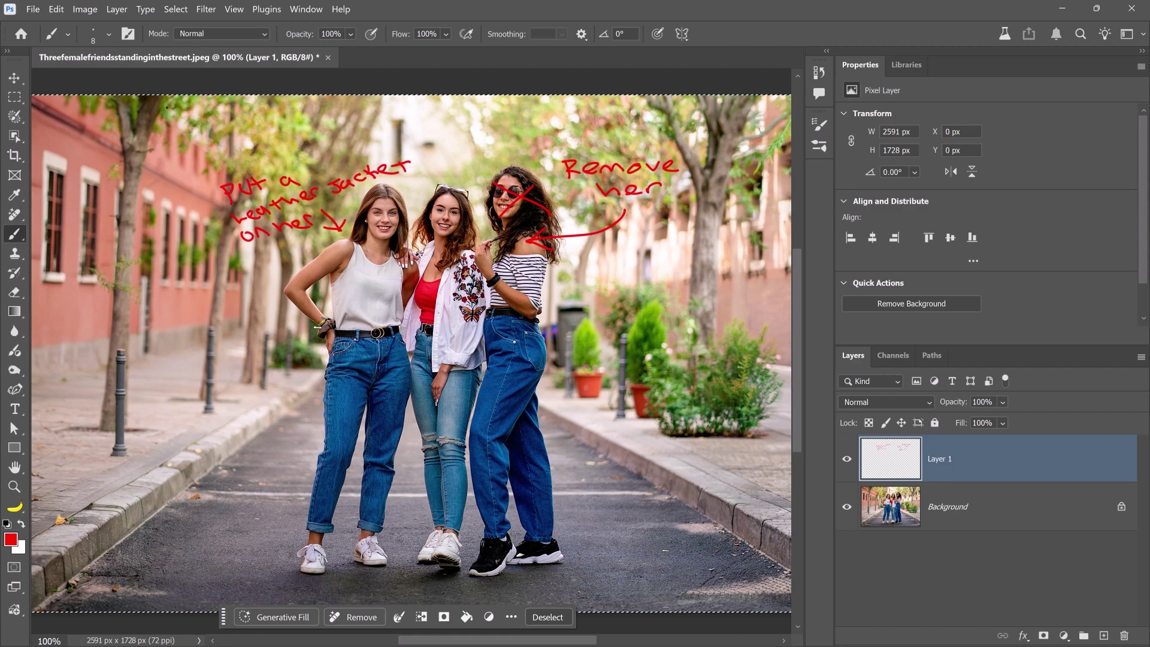
{"action": "left_click", "coordinate": [56, 9]}
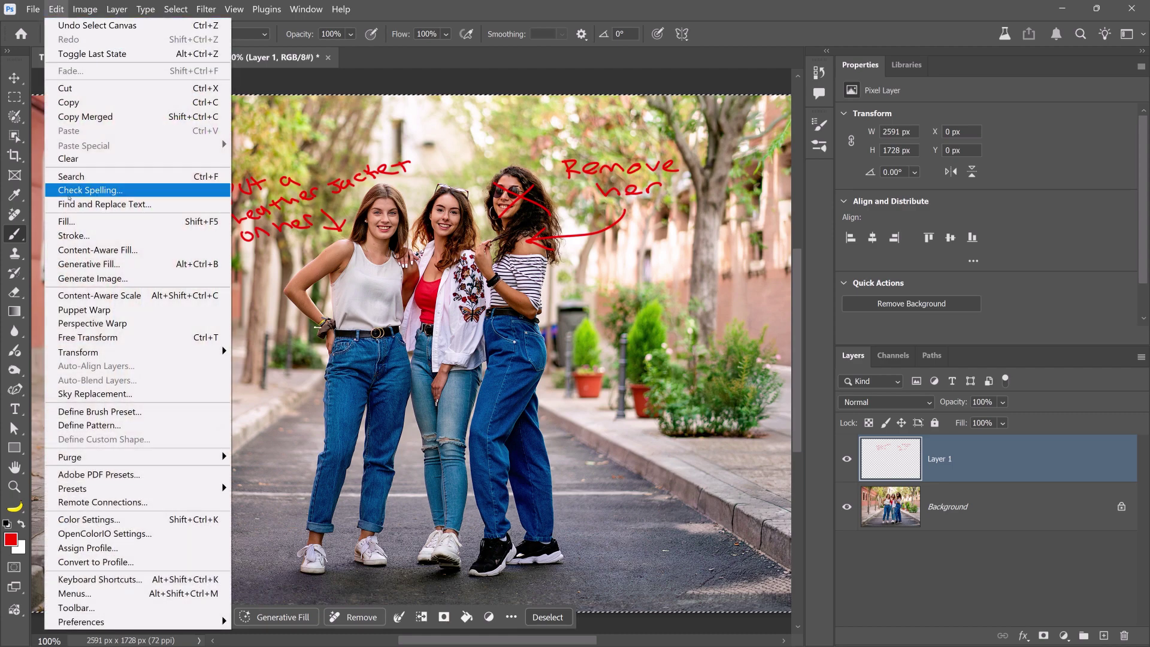
{"action": "left_click", "coordinate": [148, 264]}
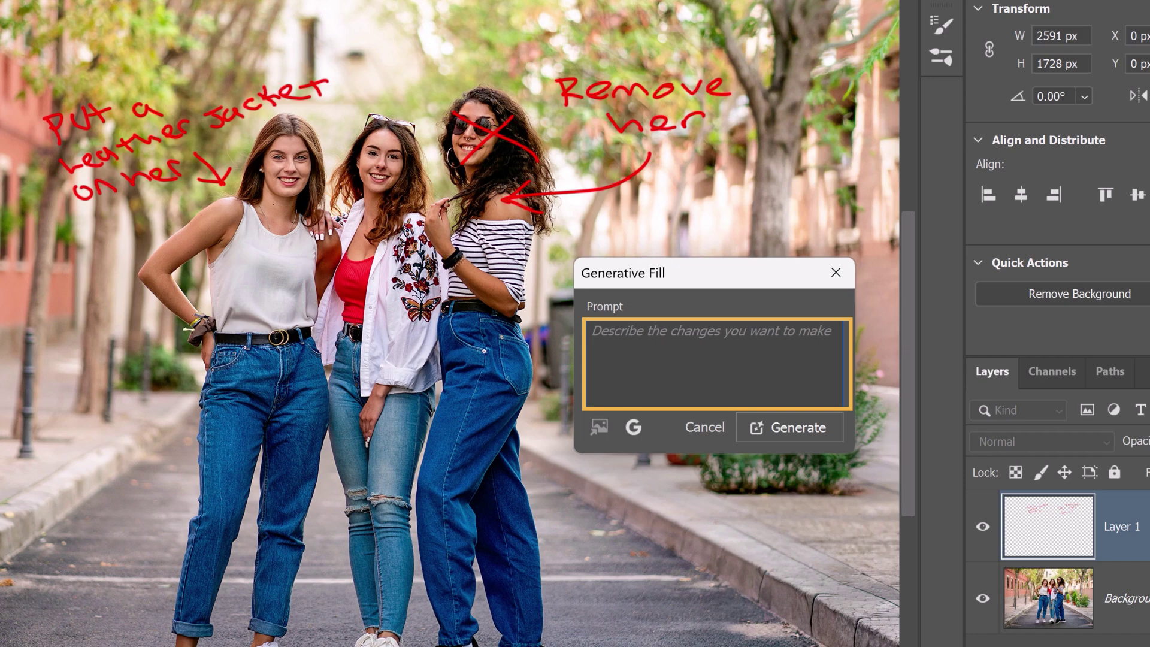
{"action": "type", "text": "Follow the r"}
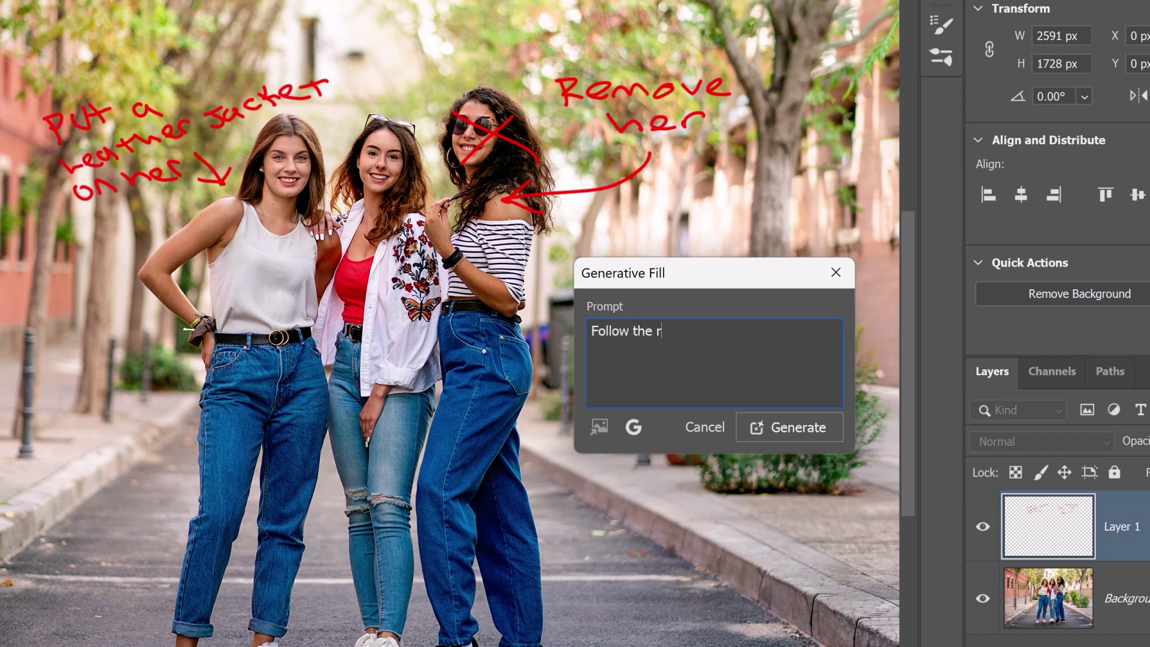
{"action": "type", "text": "ed prompts in the image."}
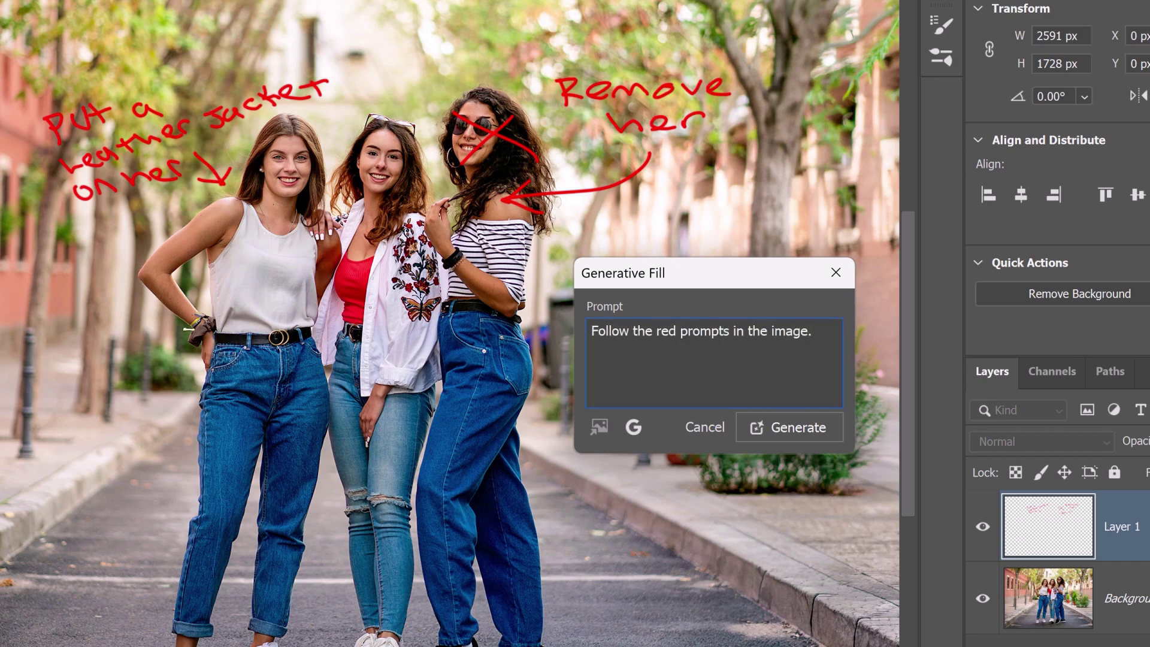
{"action": "type", "text": " Remove them after you're done."}
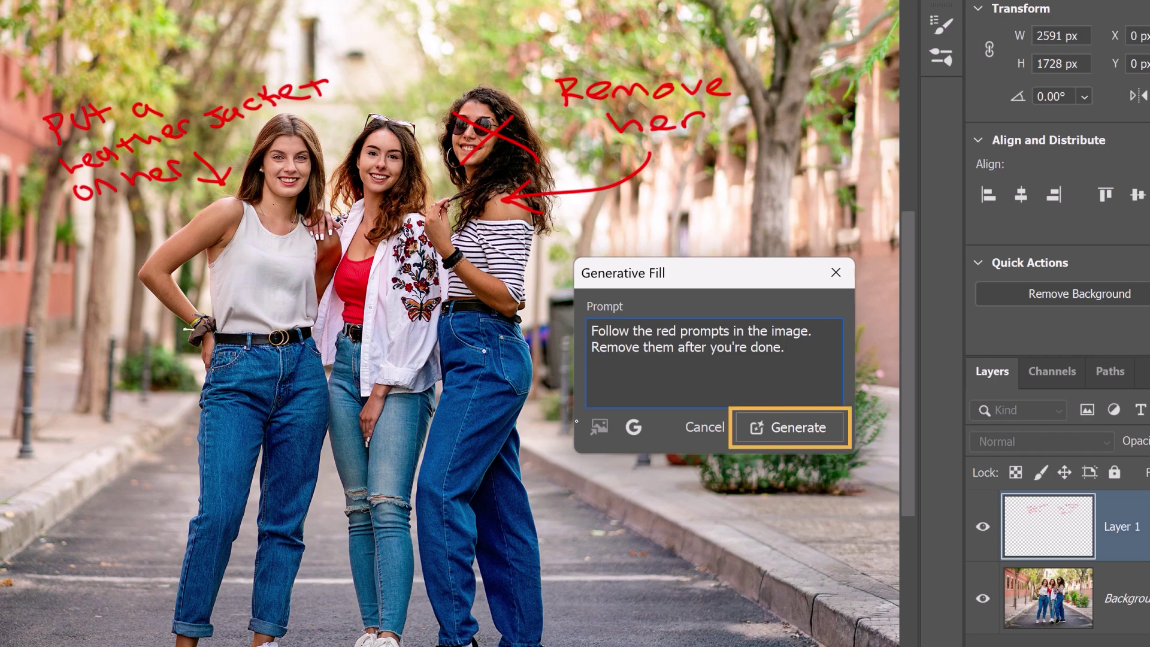
Step: Generate the edit that follows the red notes on the three friends photo
{"action": "left_click", "coordinate": [768, 425]}
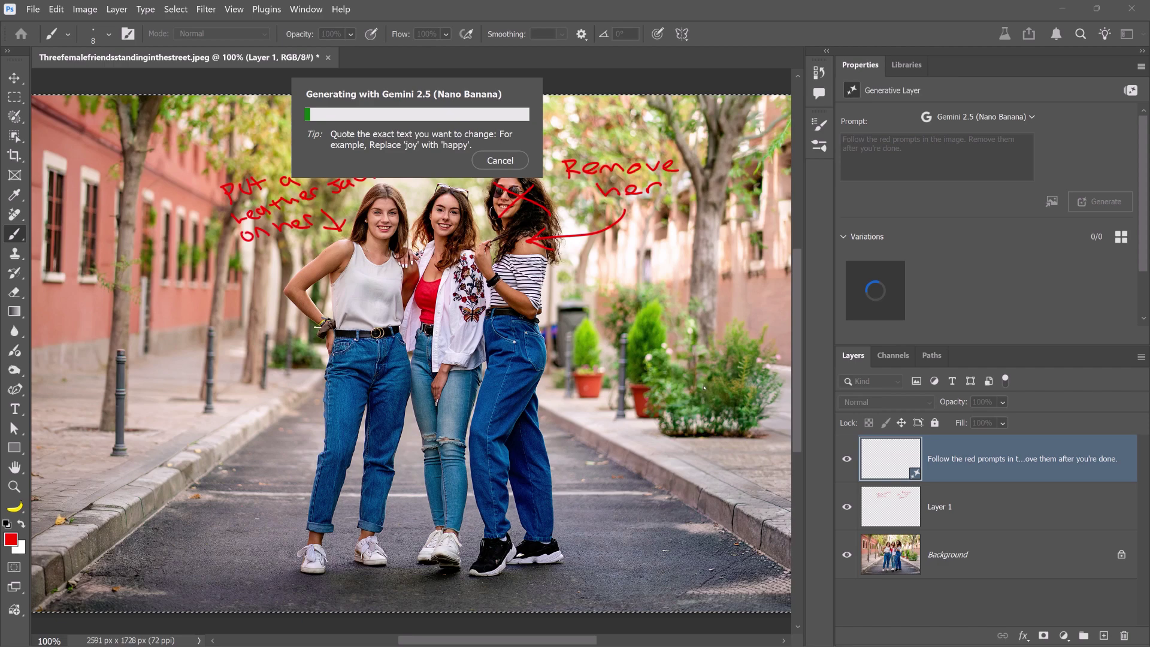